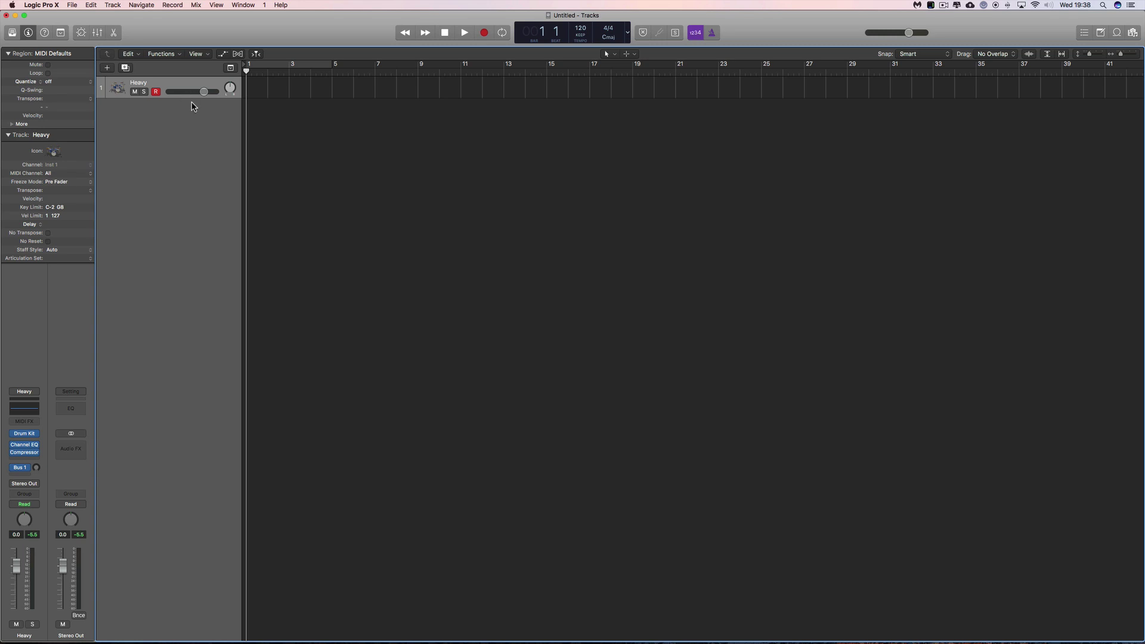
# Step: Increase the Heavy track's height and open the MIDI Environment's Mixer layer
pyautogui.moveTo(179, 98); pyautogui.dragTo(181, 124)
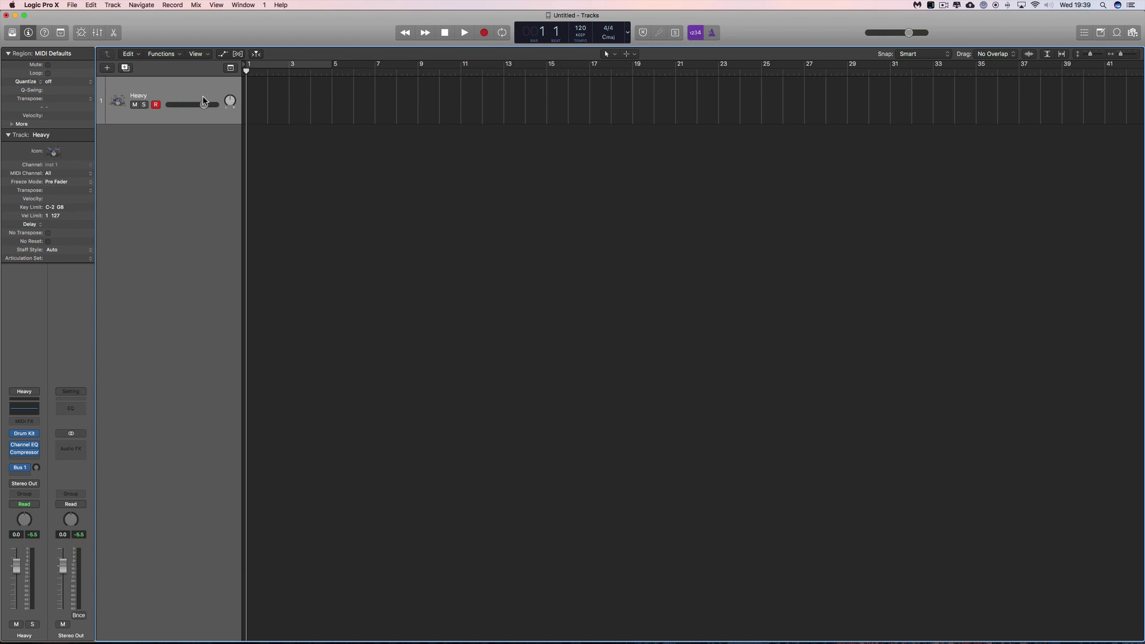
pyautogui.click(242, 6)
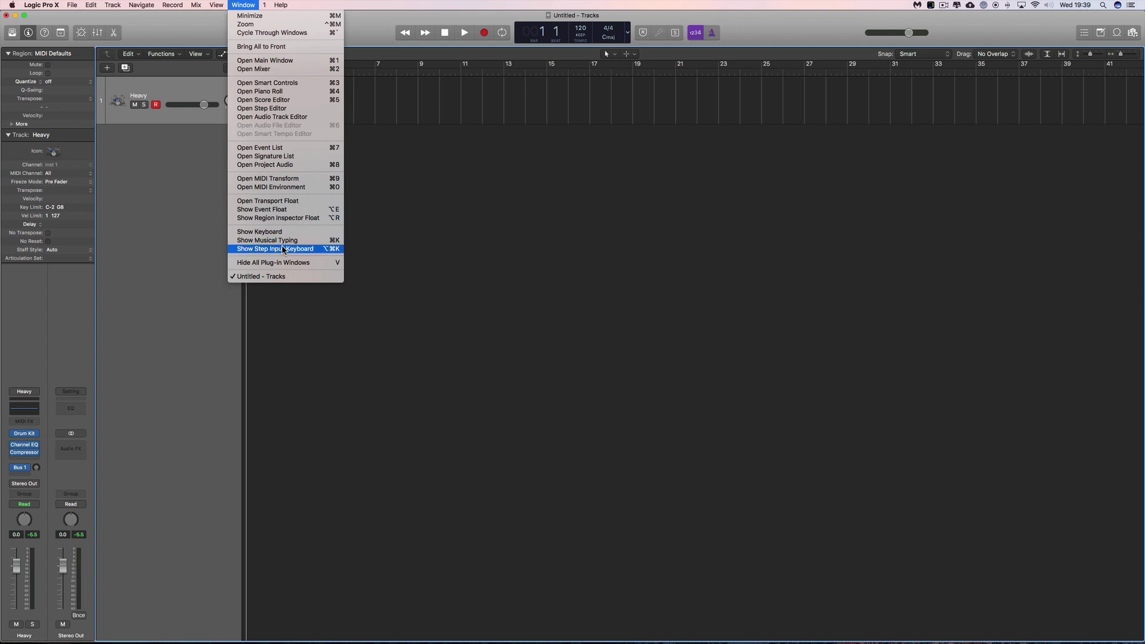
pyautogui.click(278, 186)
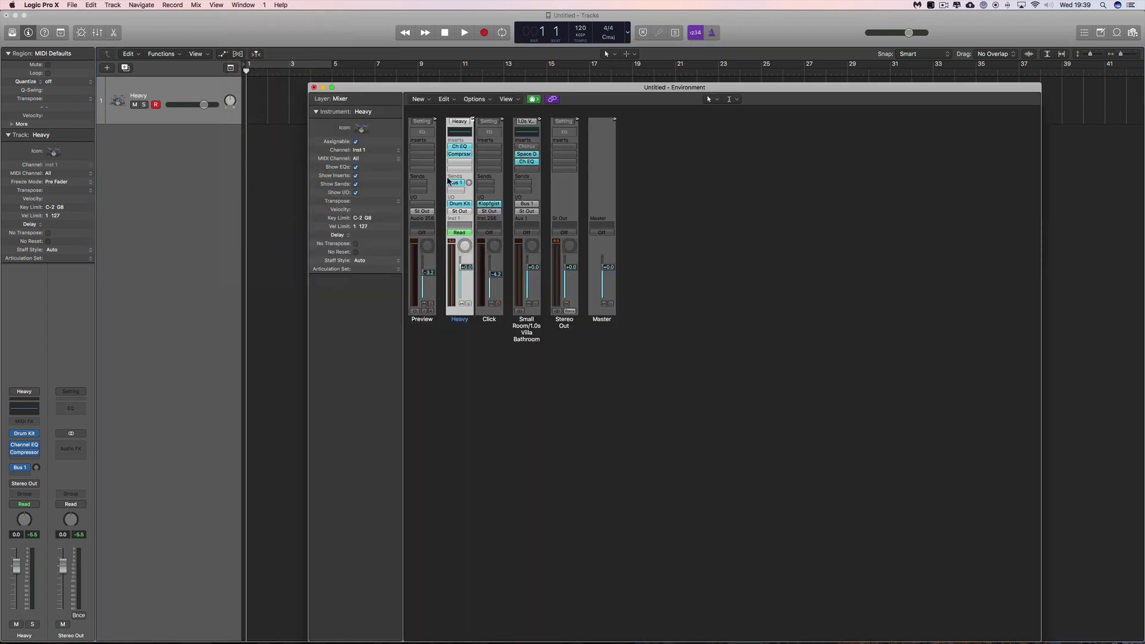
pyautogui.moveTo(410, 91); pyautogui.dragTo(386, 91)
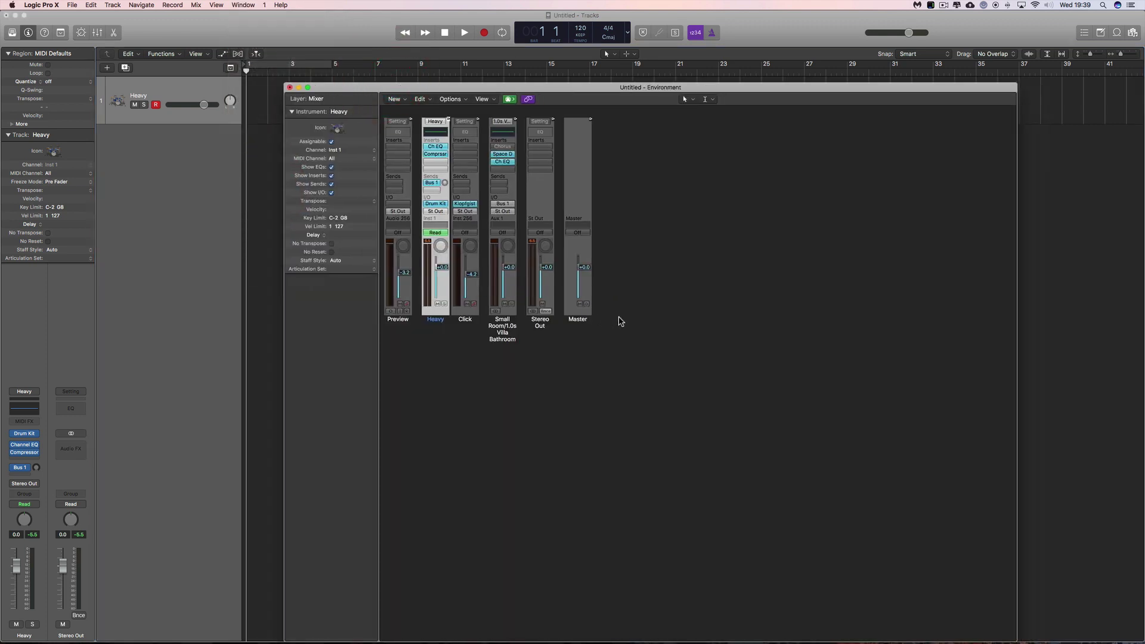
# Step: Move the Click, Small Room, Stereo Out, Master and Preview strips away from the Heavy strip to clear space around it
pyautogui.click(601, 322)
pyautogui.moveTo(601, 322); pyautogui.dragTo(461, 322)
pyautogui.moveTo(639, 306); pyautogui.dragTo(634, 353)
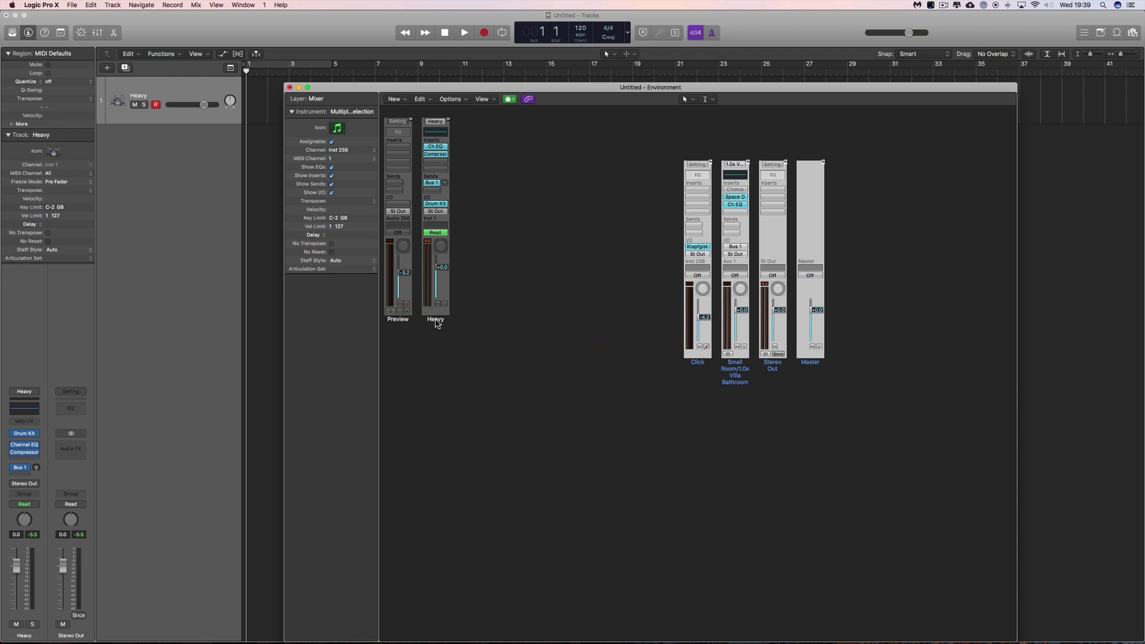
pyautogui.moveTo(438, 325); pyautogui.dragTo(473, 337)
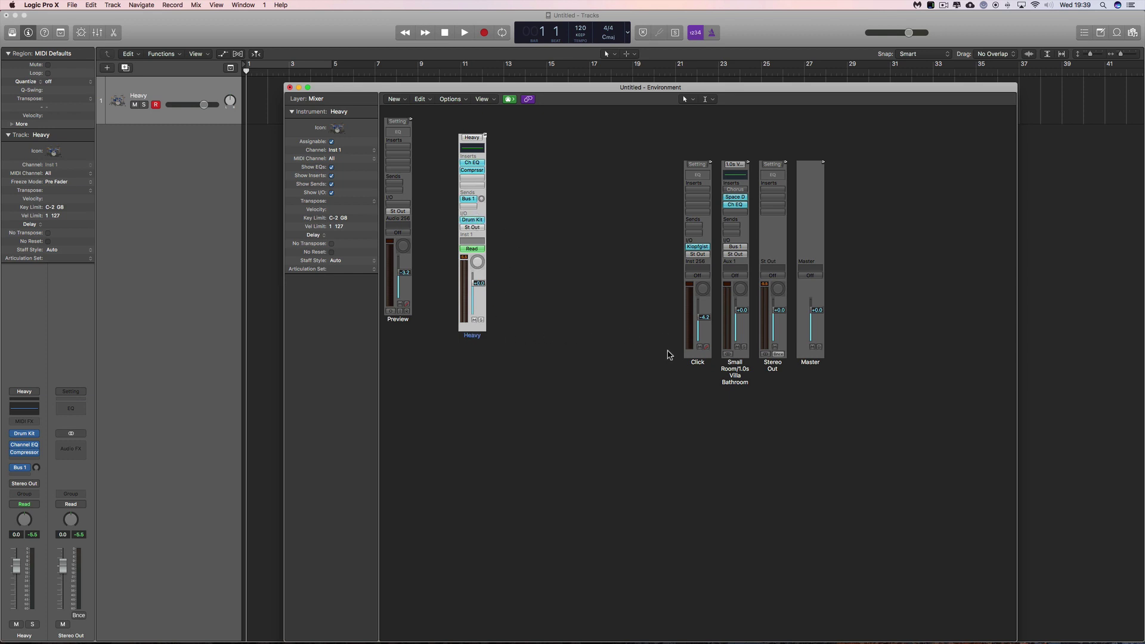
pyautogui.moveTo(667, 355); pyautogui.dragTo(857, 378)
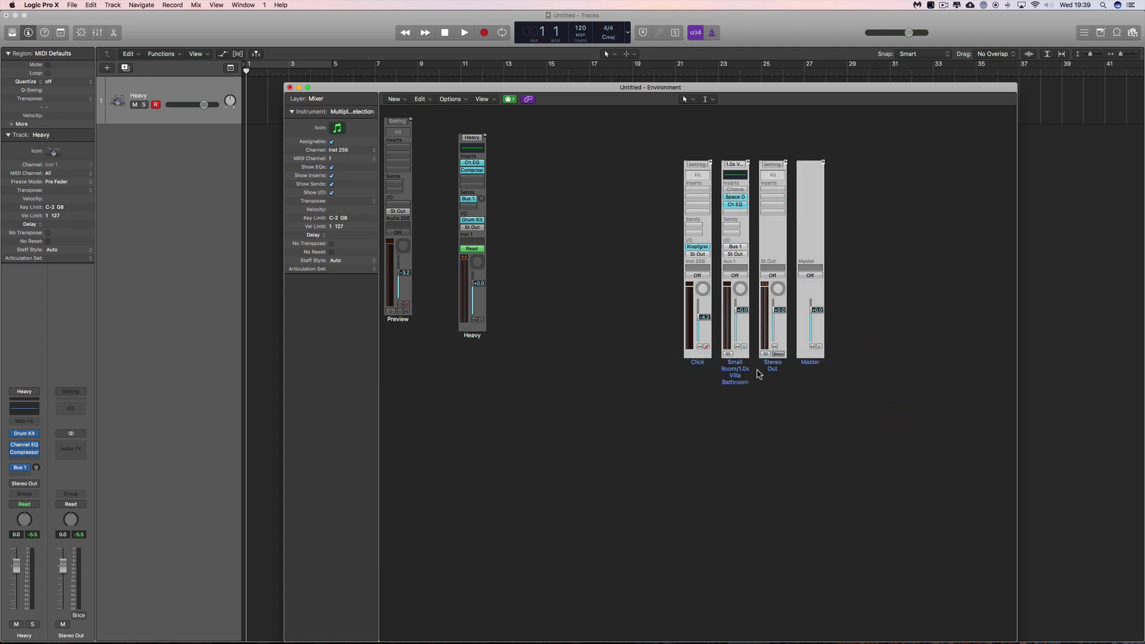
pyautogui.moveTo(698, 367); pyautogui.dragTo(856, 511)
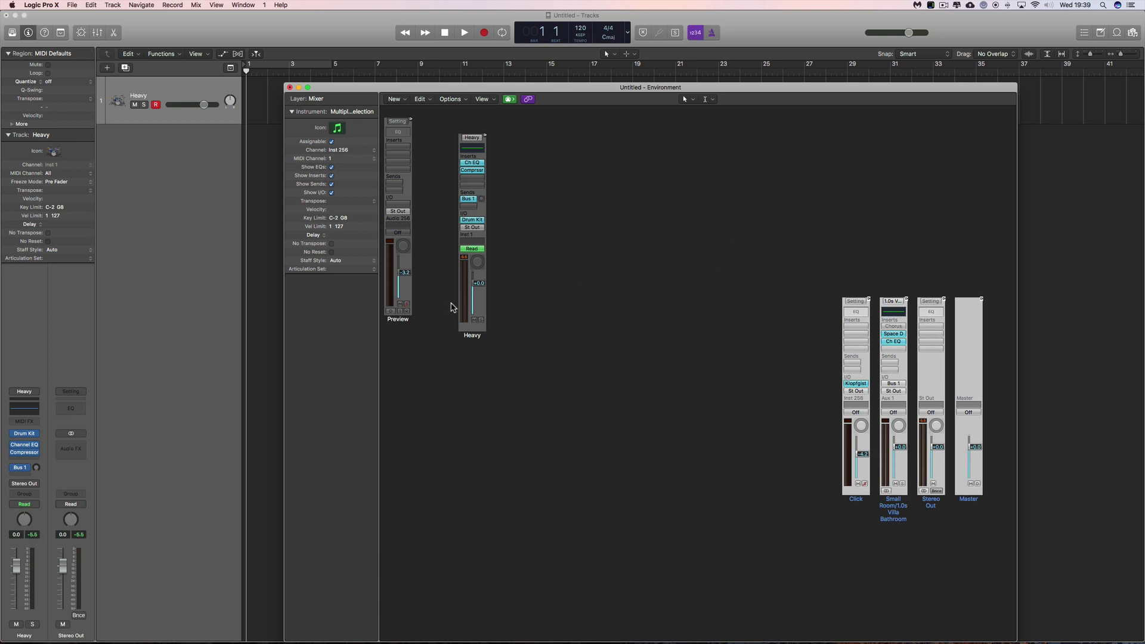
pyautogui.moveTo(400, 322); pyautogui.dragTo(815, 531)
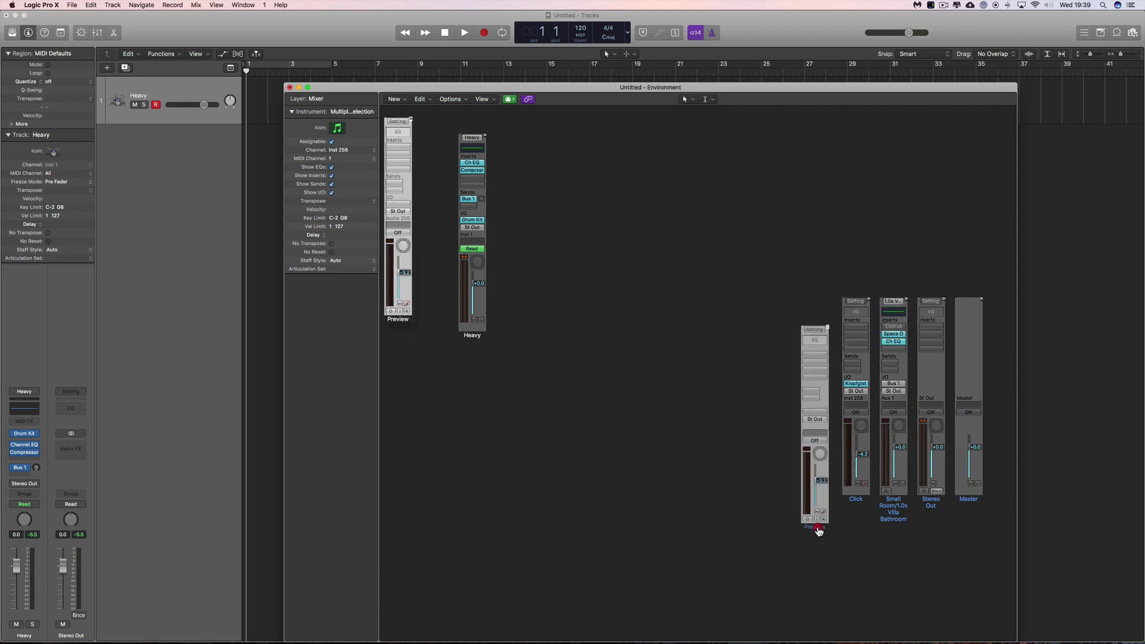
# Step: Create a mapped instrument beside the Heavy strip and enlarge its note-mapping window
pyautogui.click(394, 99)
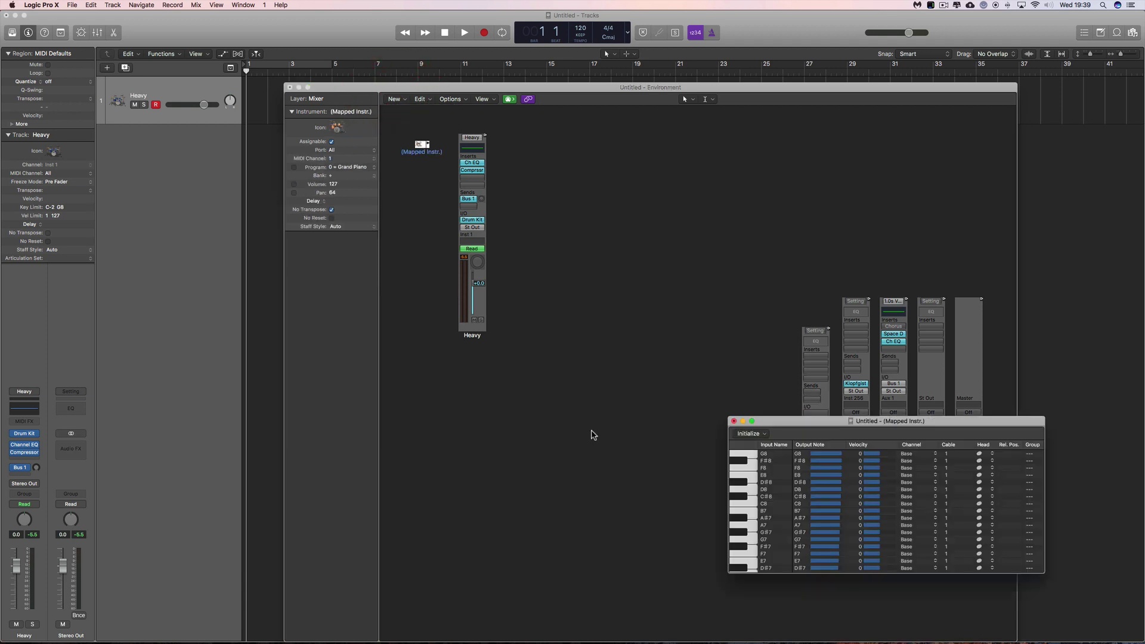
pyautogui.click(418, 122)
pyautogui.moveTo(783, 430); pyautogui.dragTo(613, 238)
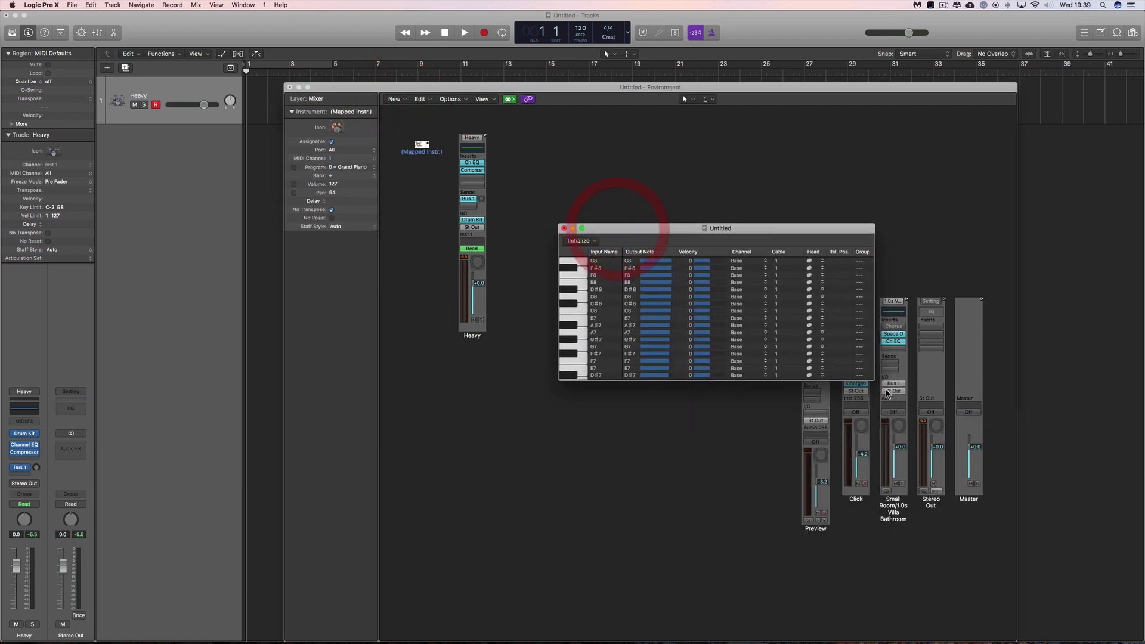
pyautogui.moveTo(871, 379); pyautogui.dragTo(914, 582)
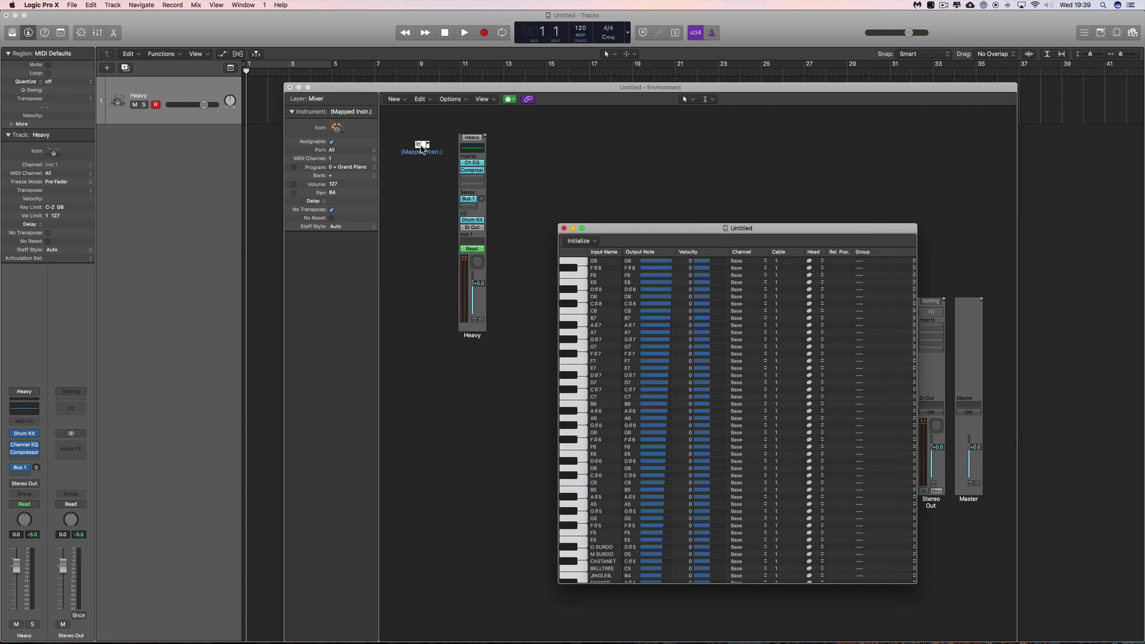
# Step: Cable the mapped instrument to the Heavy strip without removing the channel port setting, and lower the strip to expose the cable
pyautogui.moveTo(421, 148); pyautogui.dragTo(476, 137)
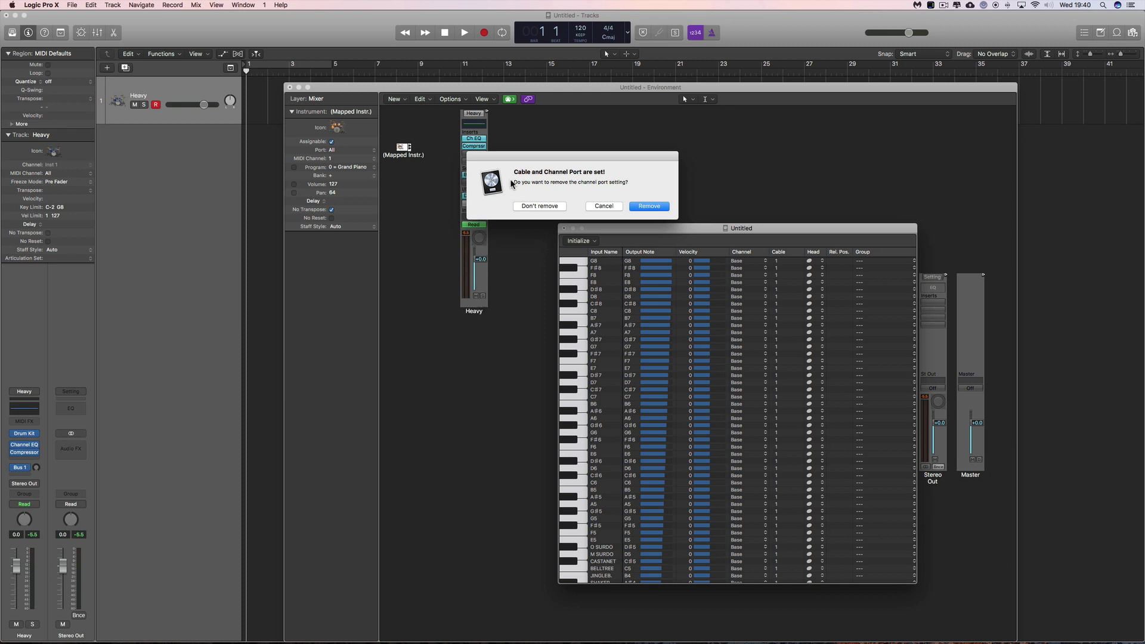
pyautogui.moveTo(512, 159); pyautogui.dragTo(579, 159)
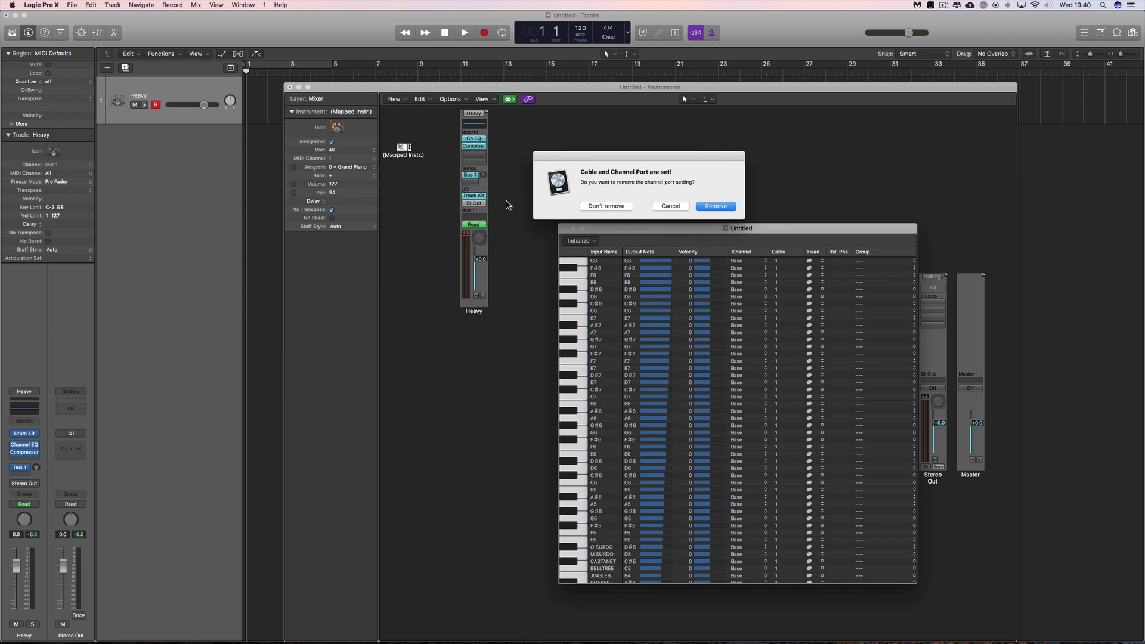
pyautogui.click(609, 207)
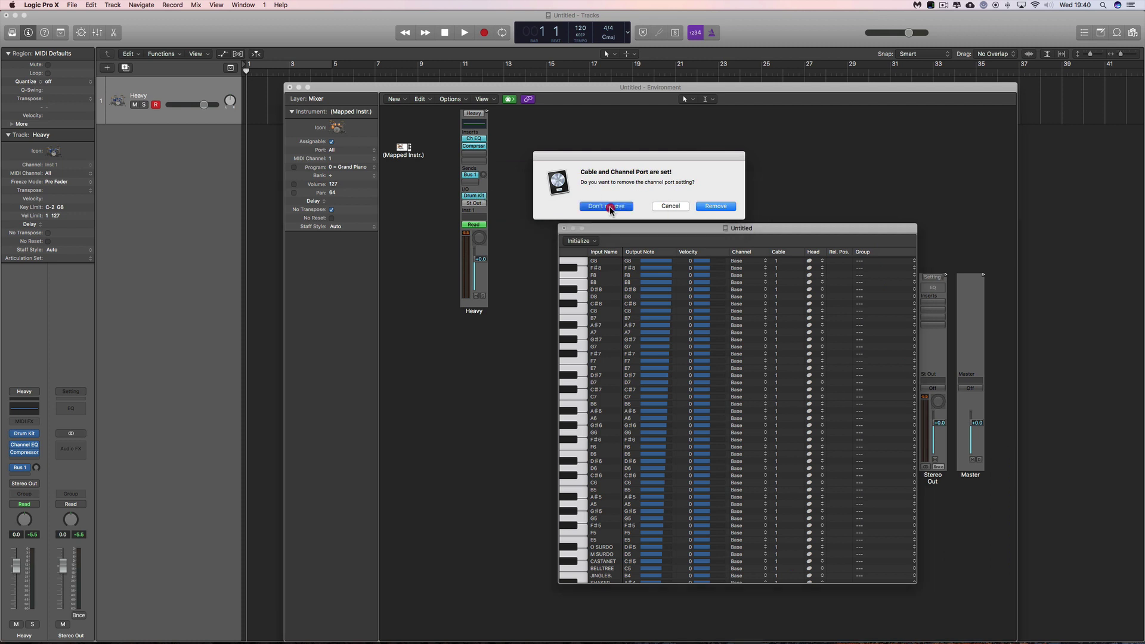
pyautogui.moveTo(475, 279); pyautogui.dragTo(476, 366)
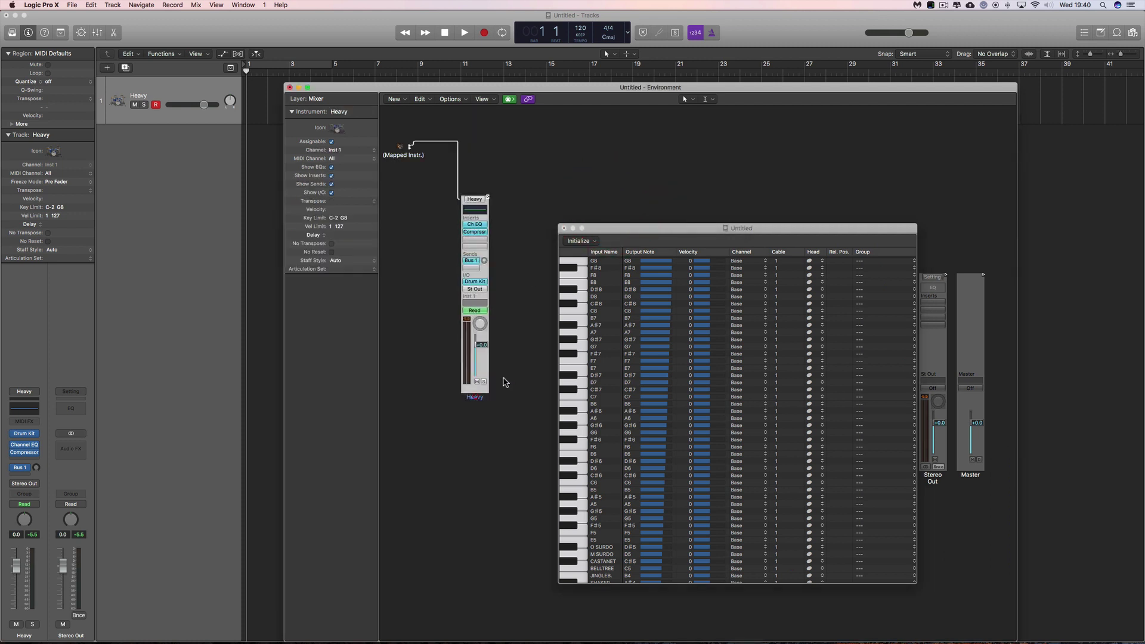
# Step: Set the output note of KICK 1 to G#2 in the mapping window and audition the sound
pyautogui.moveTo(648, 228); pyautogui.dragTo(602, 138)
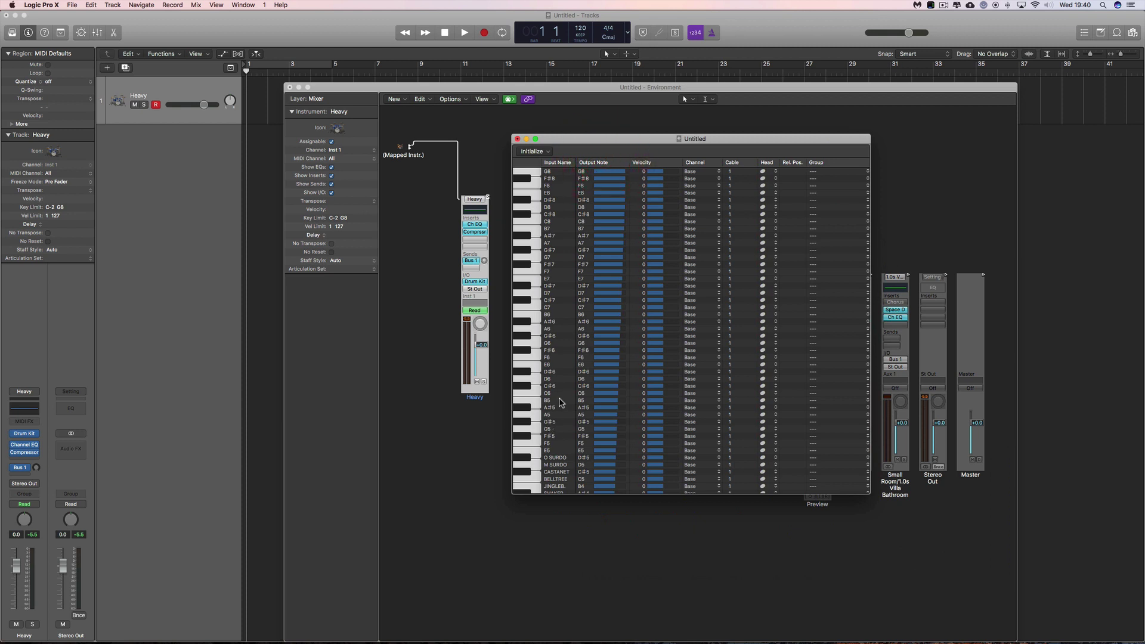
pyautogui.scroll(-20, 559, 403)
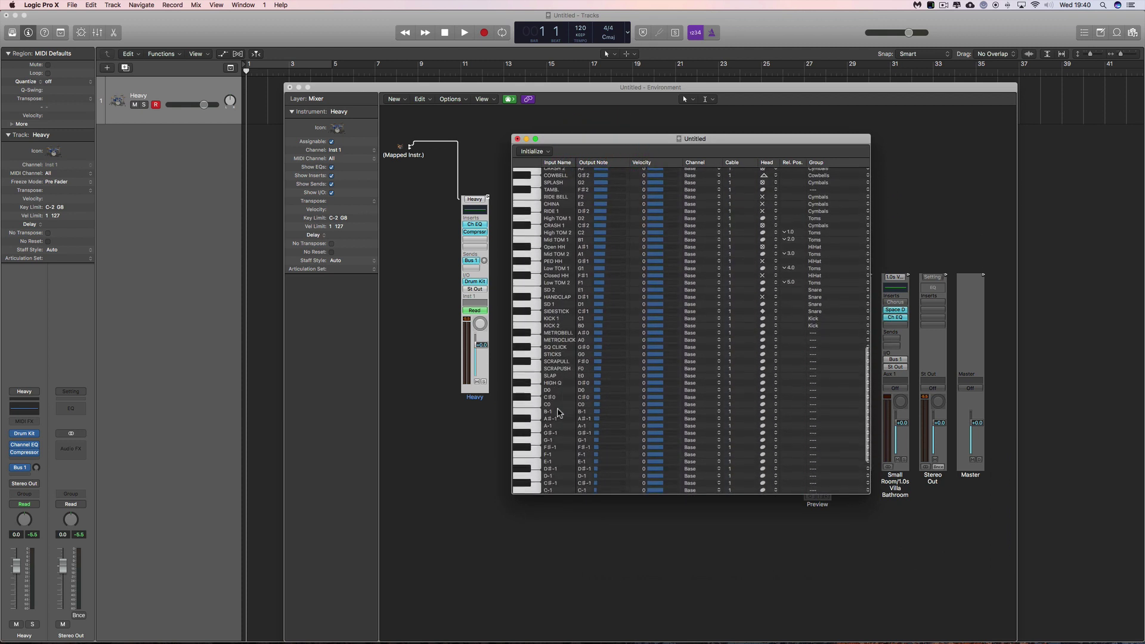
pyautogui.scroll(-3, 559, 411)
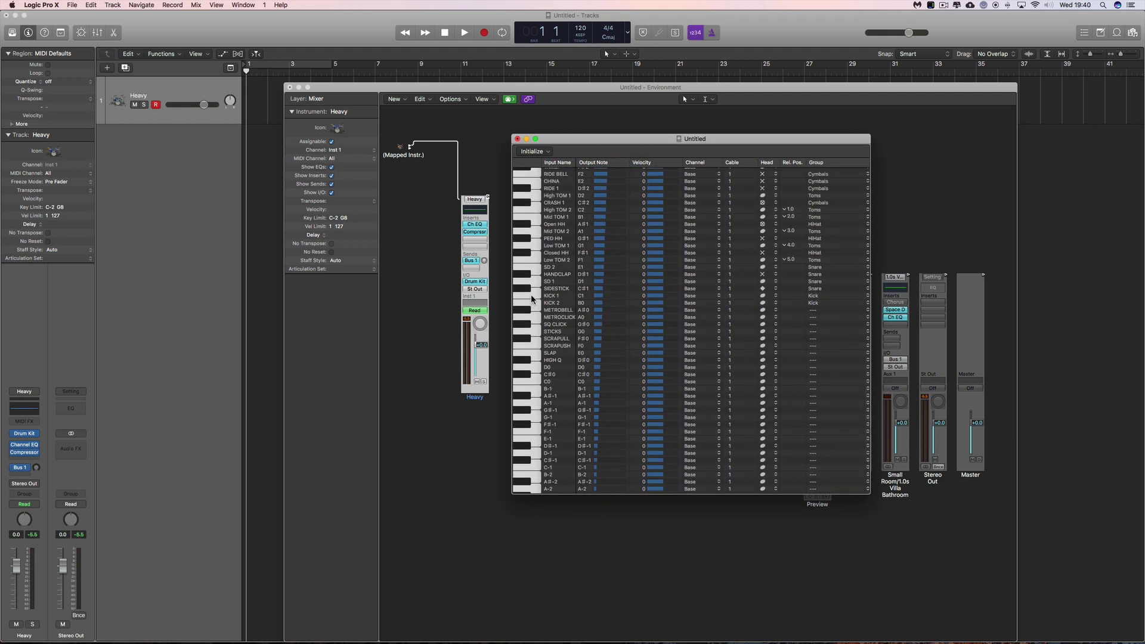
pyautogui.click(531, 297)
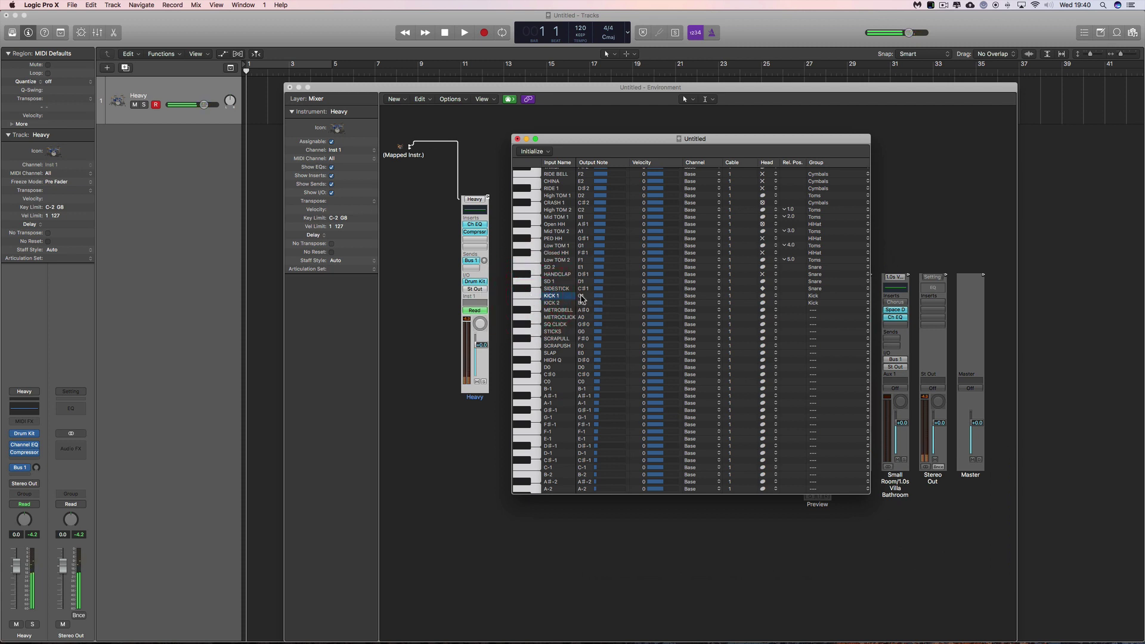
pyautogui.moveTo(582, 298); pyautogui.dragTo(582, 284)
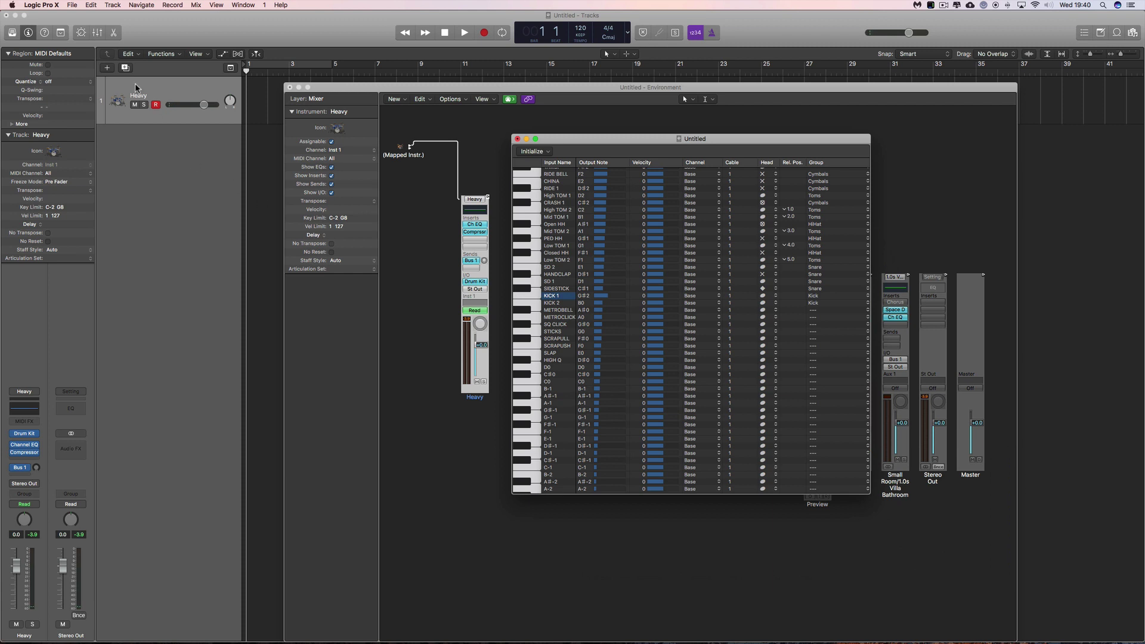
pyautogui.click(535, 296)
# Step: Set the output note of SD 1 to F2, auditioning the kick and snare keys
pyautogui.doubleClick(552, 281)
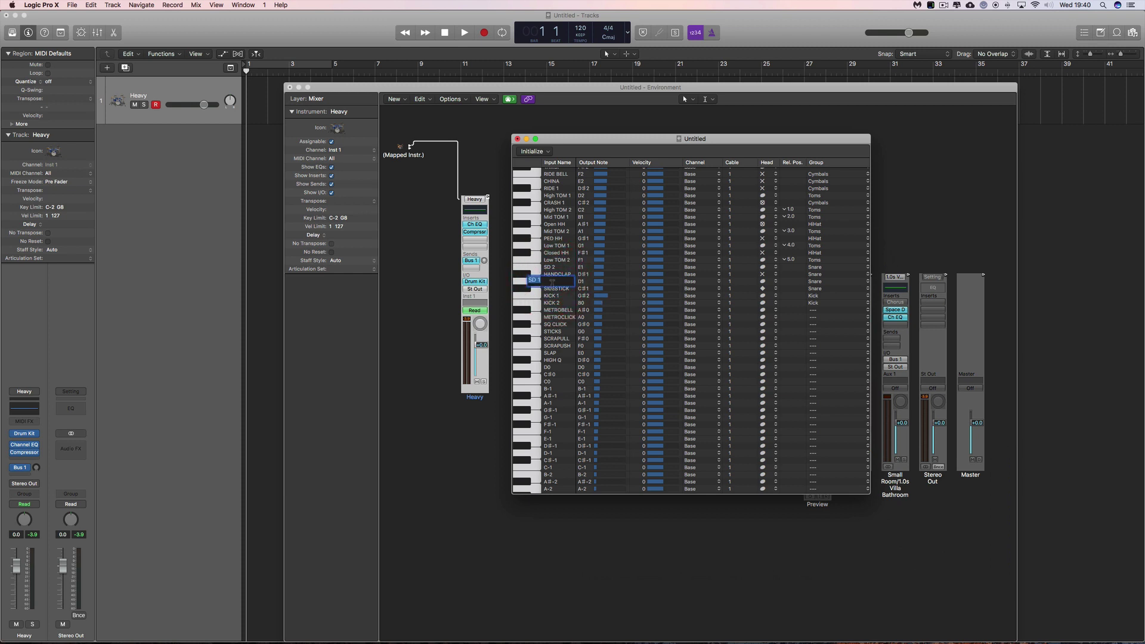
pyautogui.click(535, 298)
pyautogui.click(534, 282)
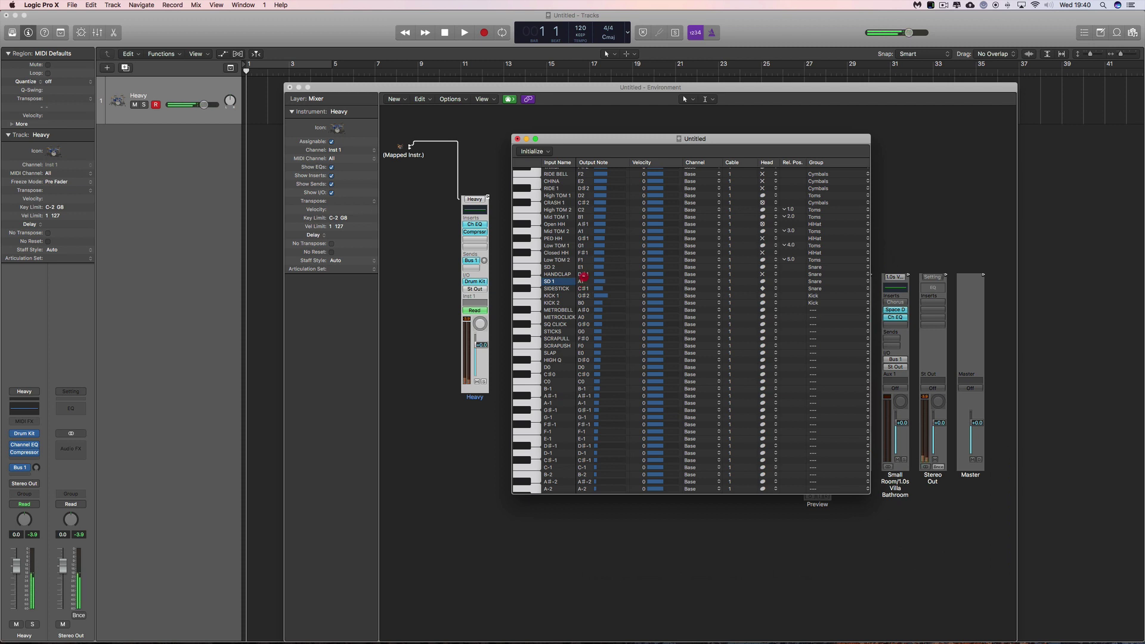
pyautogui.moveTo(584, 275); pyautogui.dragTo(584, 271)
pyautogui.moveTo(571, 283); pyautogui.dragTo(570, 284)
pyautogui.moveTo(574, 140); pyautogui.dragTo(607, 140)
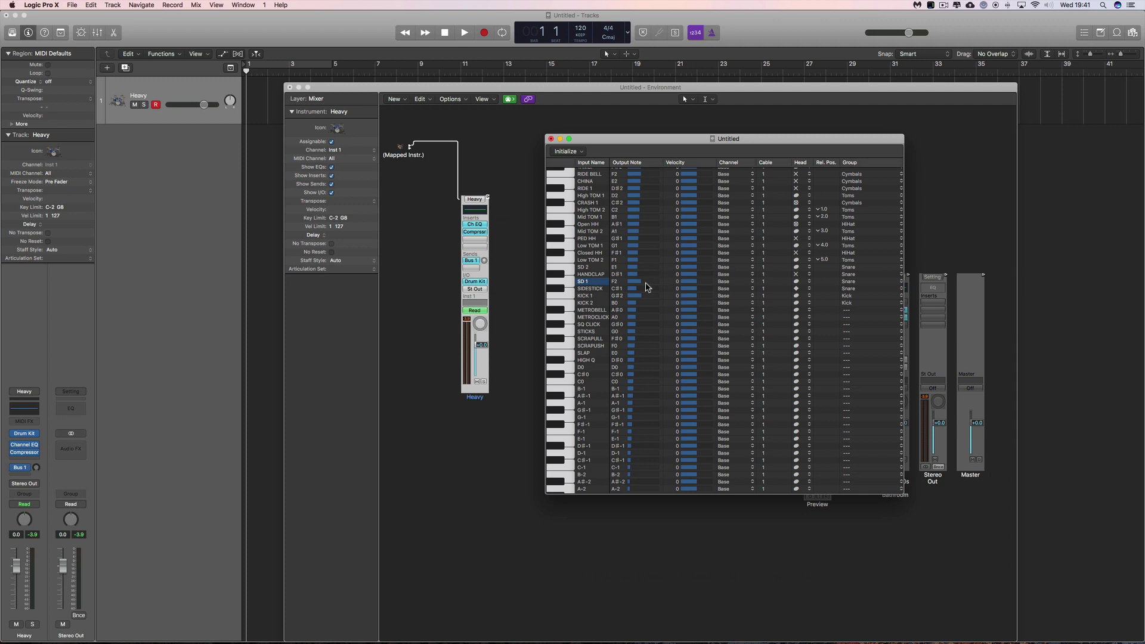
# Step: Add a software instrument track with an empty channel strip below the Heavy track and enlarge it
pyautogui.click(108, 68)
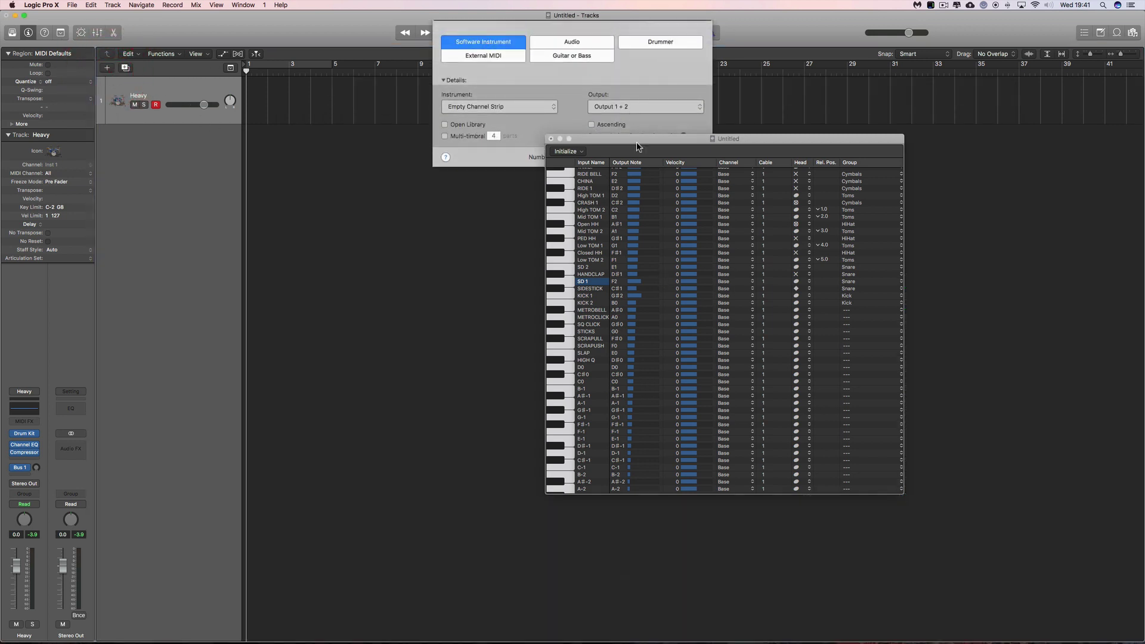
pyautogui.moveTo(637, 147); pyautogui.dragTo(684, 242)
pyautogui.click(686, 156)
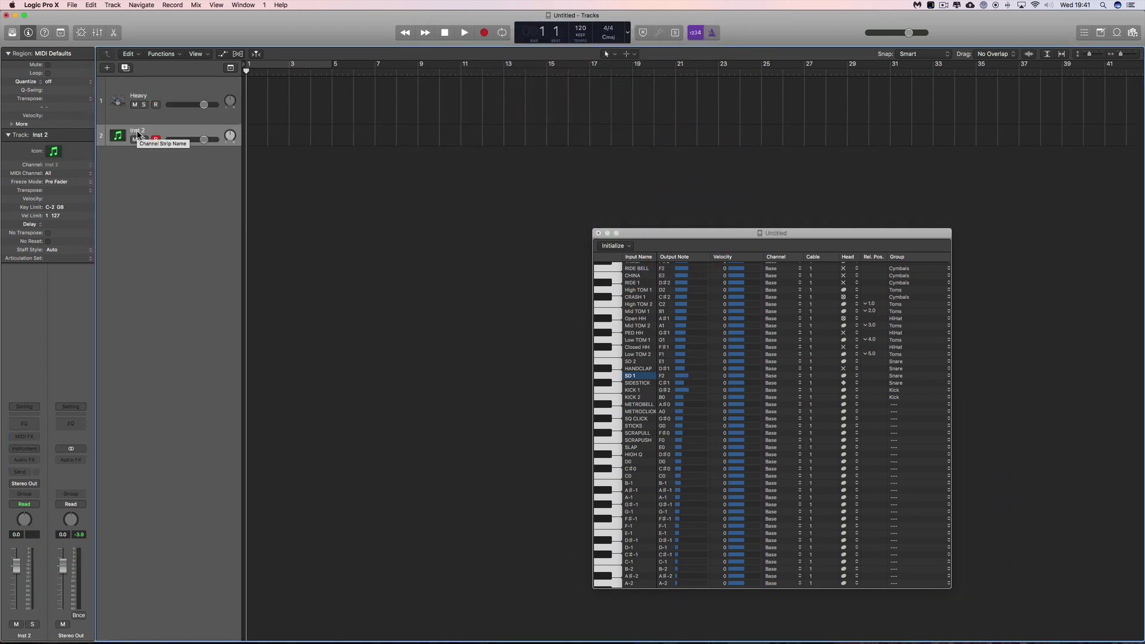
pyautogui.rightClick(318, 193)
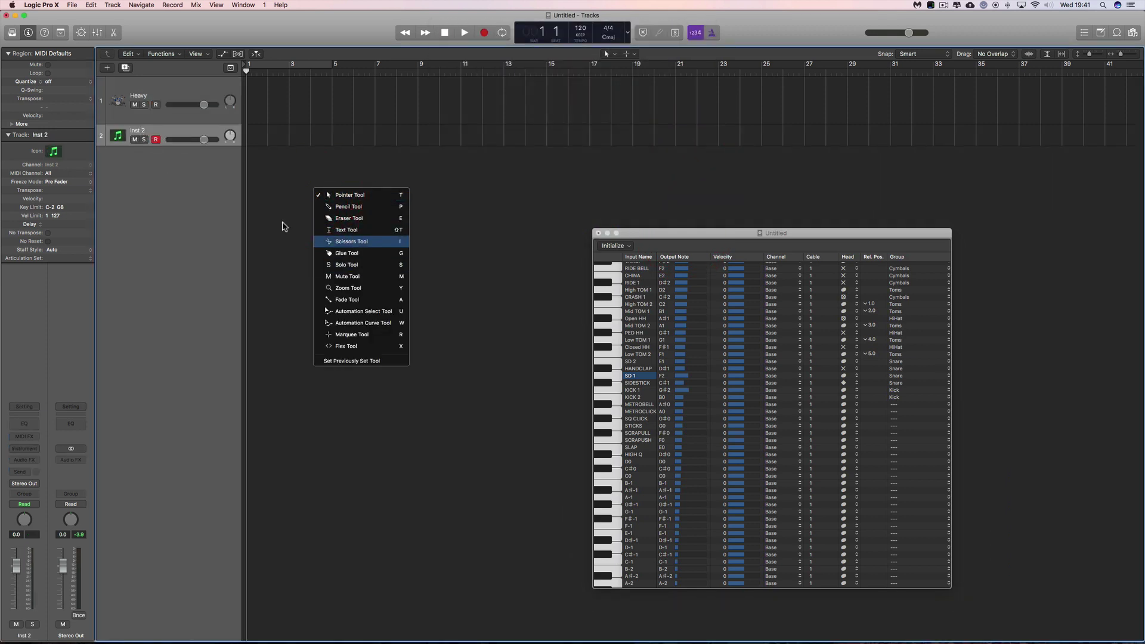
pyautogui.click(157, 153)
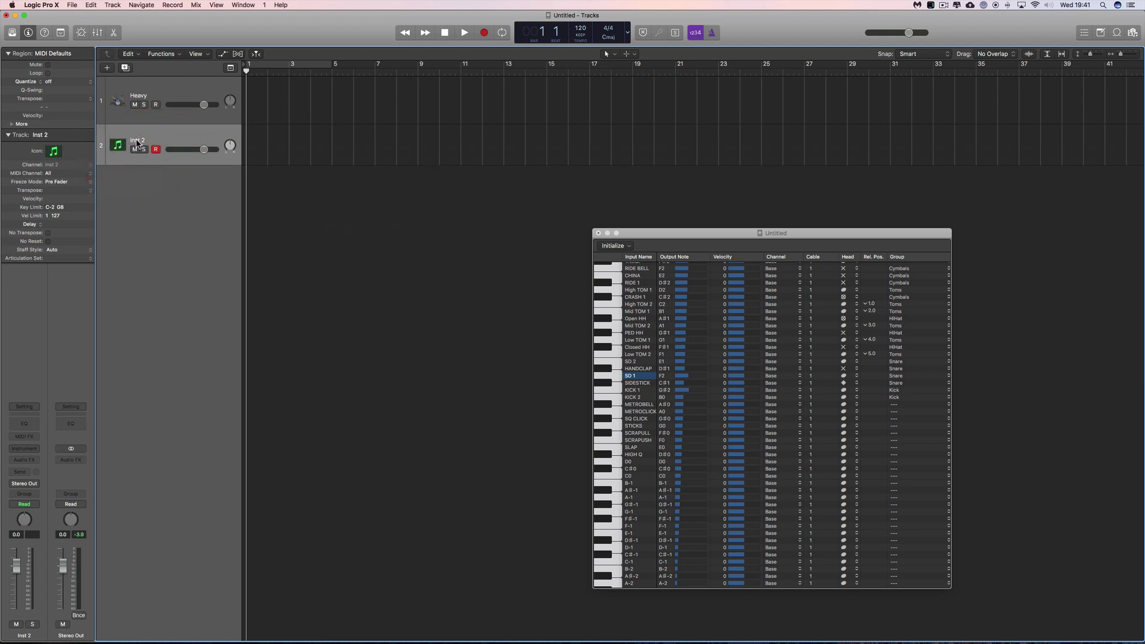
# Step: Reassign the Inst 2 track to the mapped instrument in the Mixer layer
pyautogui.rightClick(137, 142)
pyautogui.moveTo(179, 144)
pyautogui.moveTo(270, 145)
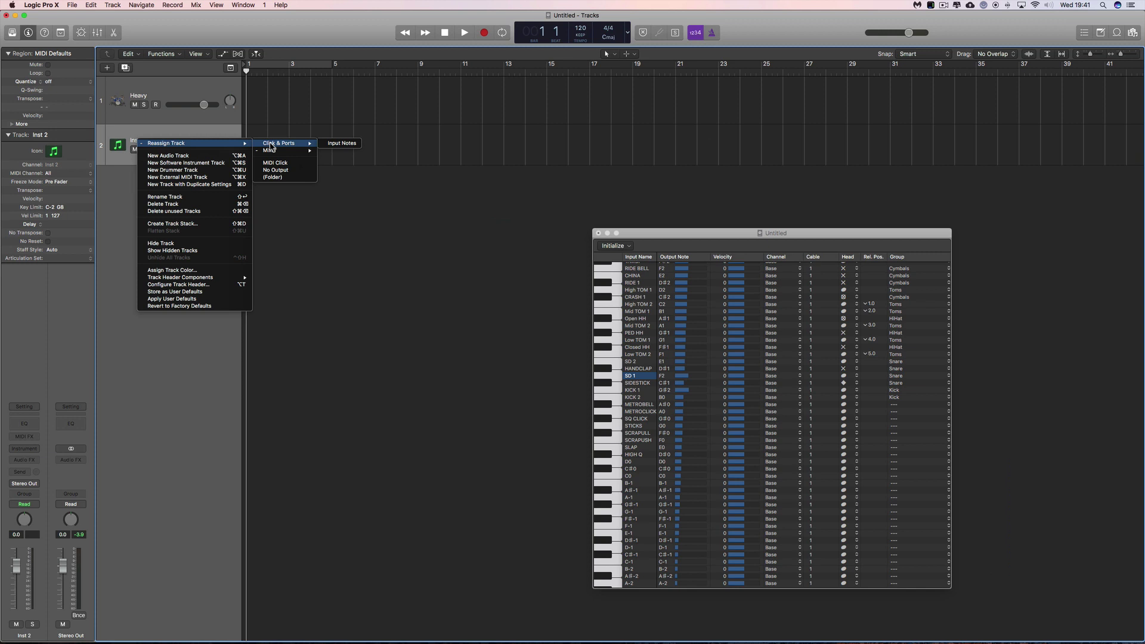
pyautogui.click(343, 151)
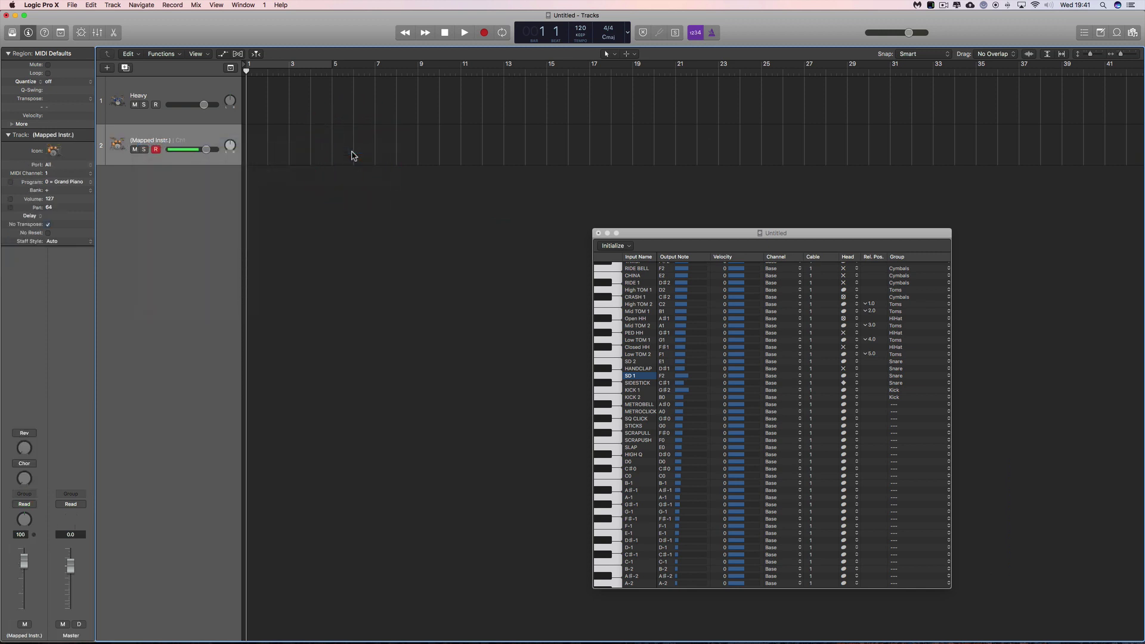
pyautogui.doubleClick(162, 141)
pyautogui.click(257, 143)
# Step: Reopen the MIDI Environment, separate the Inst 2 strip from the Heavy strip, and close the Environment window
pyautogui.click(243, 4)
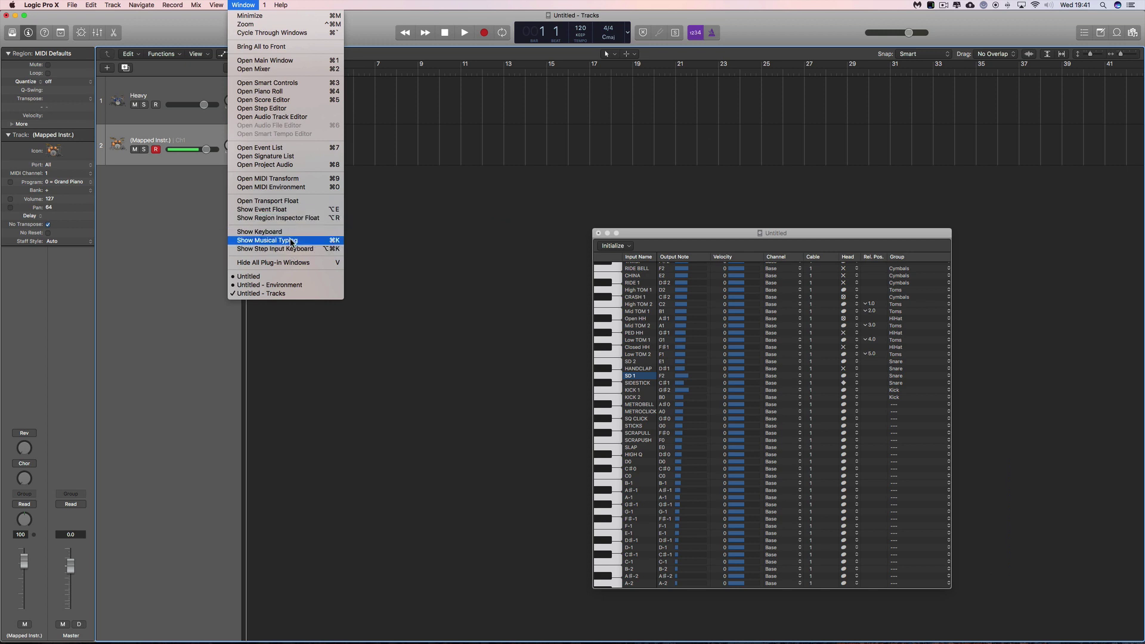
pyautogui.click(286, 188)
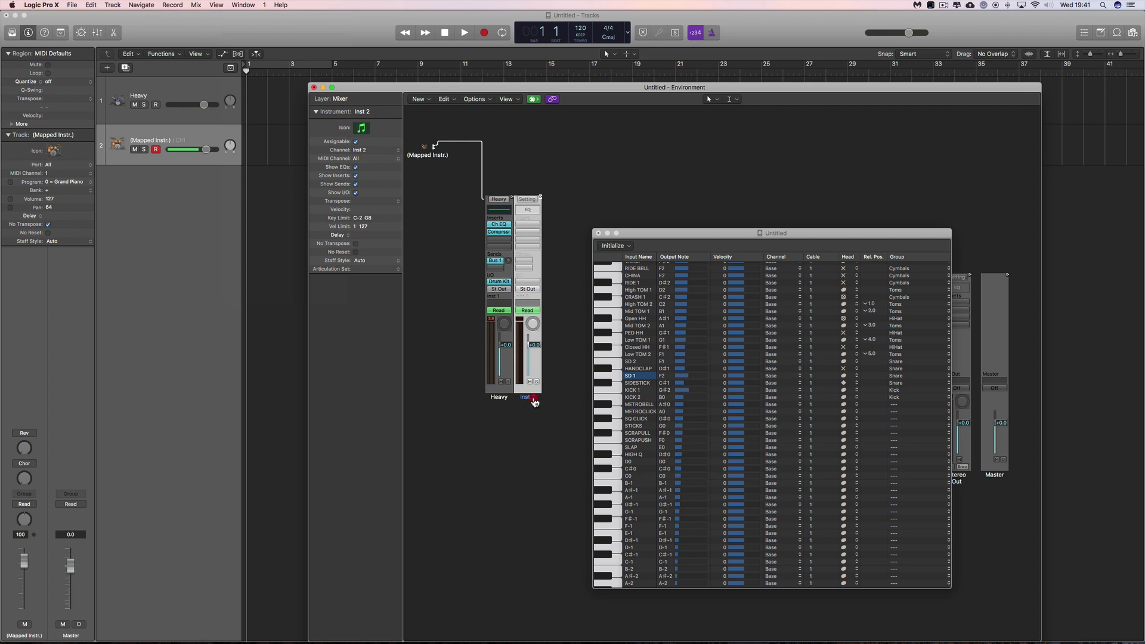
pyautogui.moveTo(532, 399); pyautogui.dragTo(578, 399)
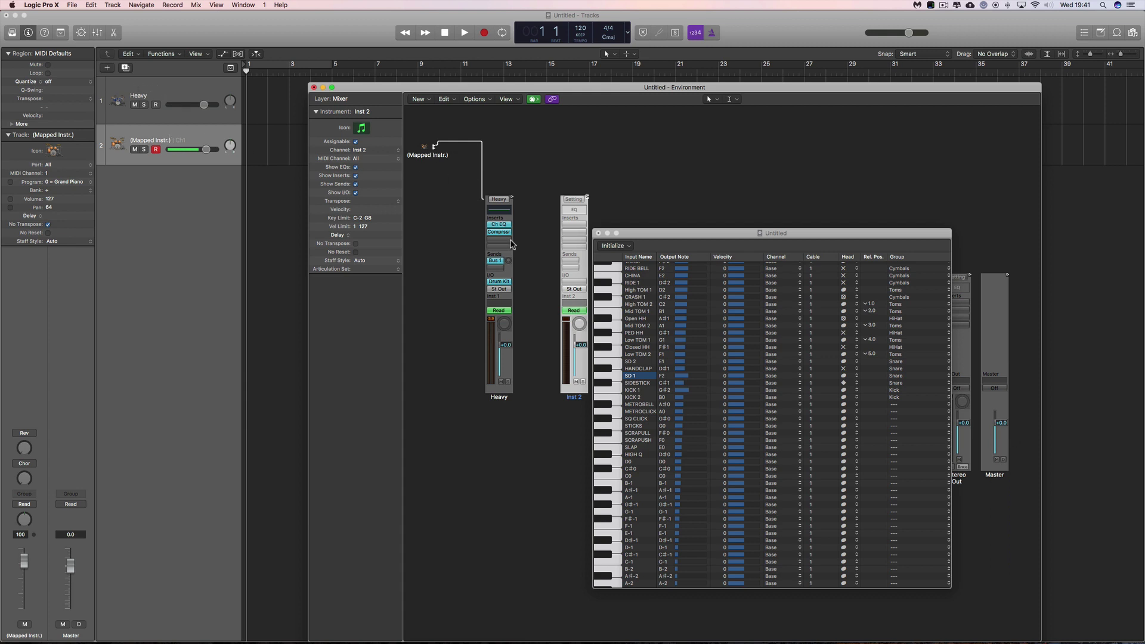
pyautogui.moveTo(658, 234); pyautogui.dragTo(712, 210)
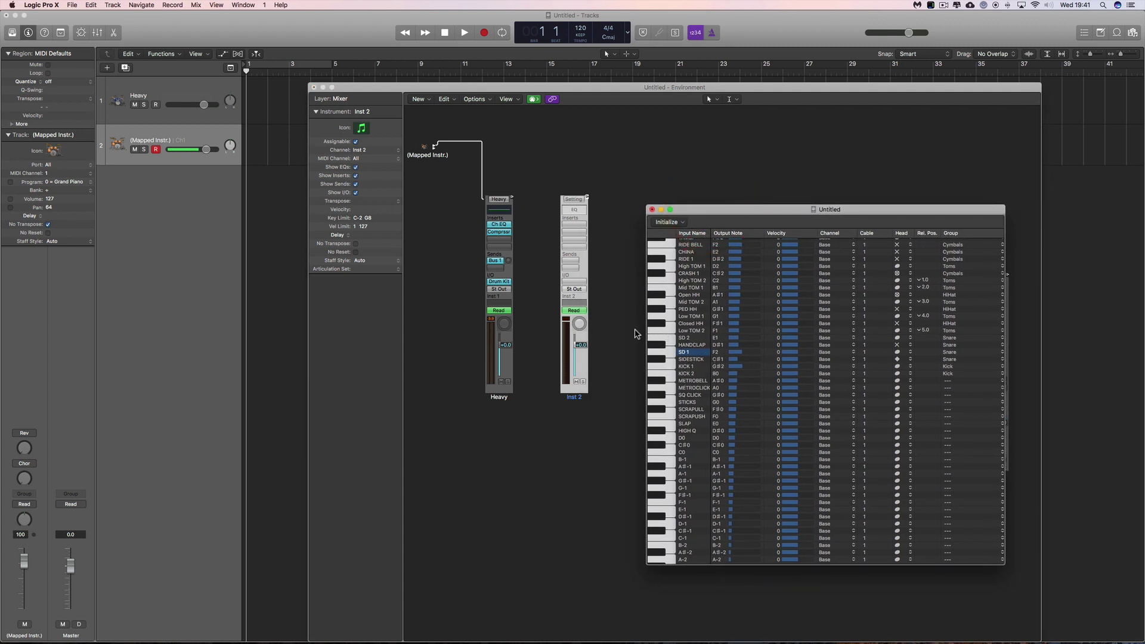
pyautogui.press('super+w')
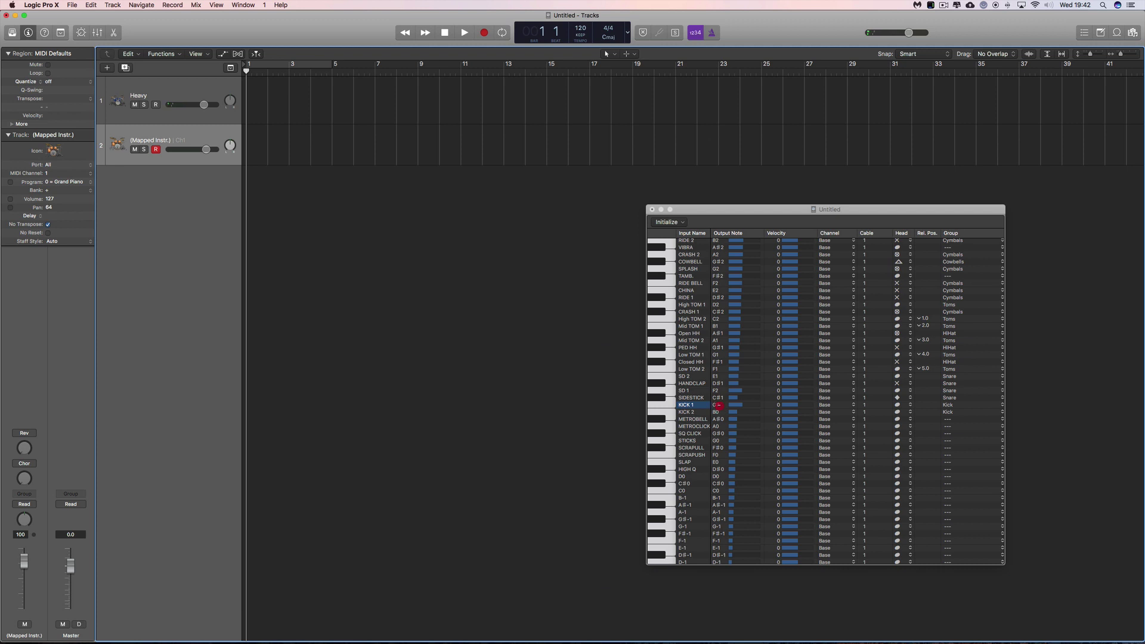
# Step: Set the output note of KICK 1 to F#2 in the mapped instrument's note table
pyautogui.moveTo(718, 406); pyautogui.dragTo(720, 410)
pyautogui.scroll(2, 721, 411)
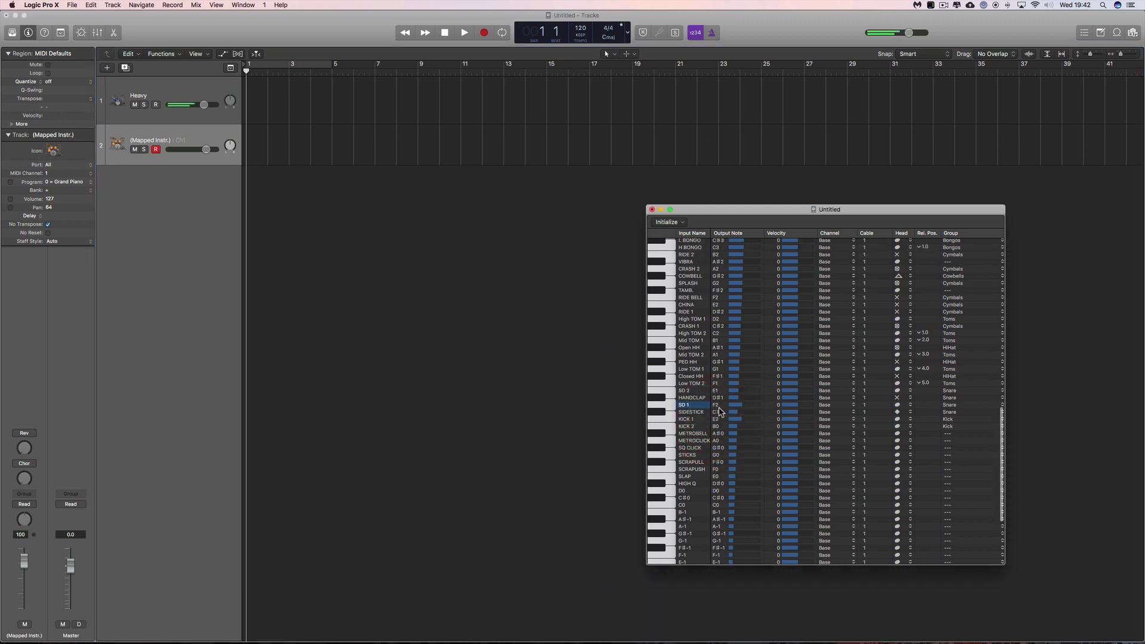
pyautogui.scroll(-2, 720, 411)
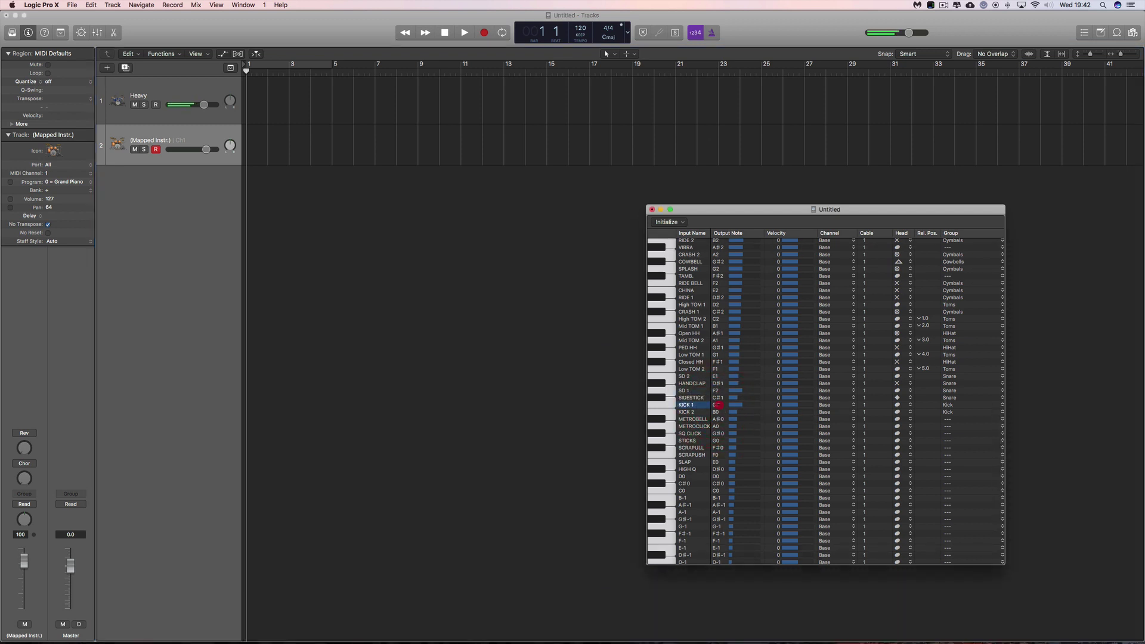
pyautogui.moveTo(719, 404); pyautogui.dragTo(719, 402)
pyautogui.moveTo(719, 408); pyautogui.dragTo(719, 408)
pyautogui.click(719, 405)
pyautogui.moveTo(720, 405); pyautogui.dragTo(720, 410)
# Step: Audition the SD 1 and KICK 1 keys through the mapped instrument track to check their remapped output notes
pyautogui.scroll(1, 719, 411)
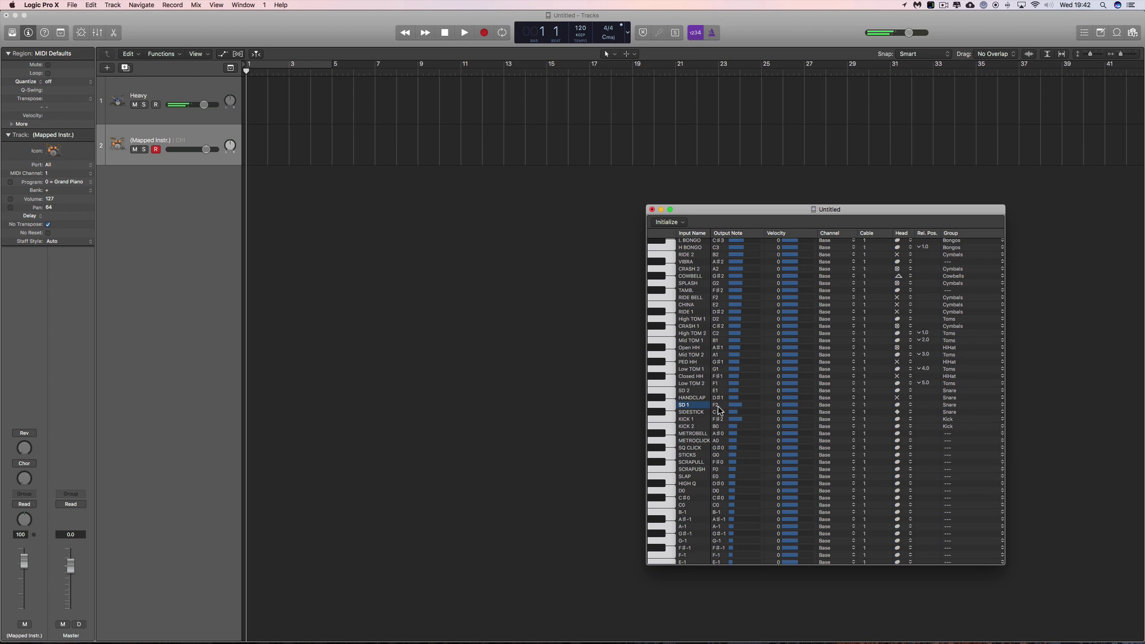
pyautogui.scroll(-1, 719, 411)
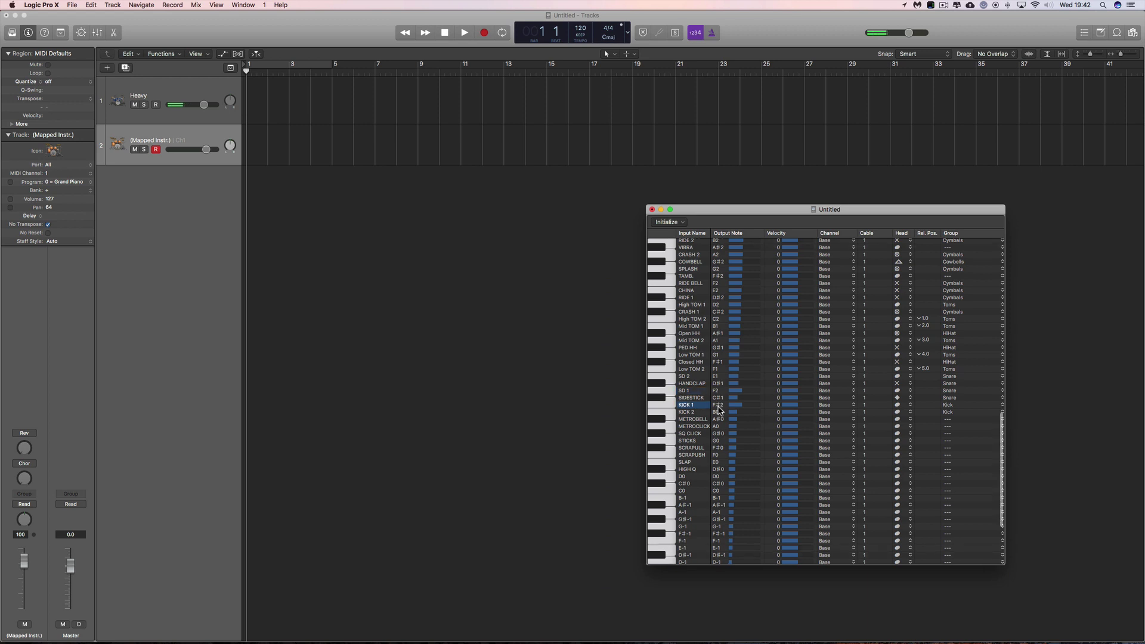
pyautogui.scroll(1, 719, 410)
pyautogui.scroll(-1, 719, 410)
pyautogui.scroll(-1, 719, 408)
pyautogui.scroll(1, 723, 406)
pyautogui.click(720, 406)
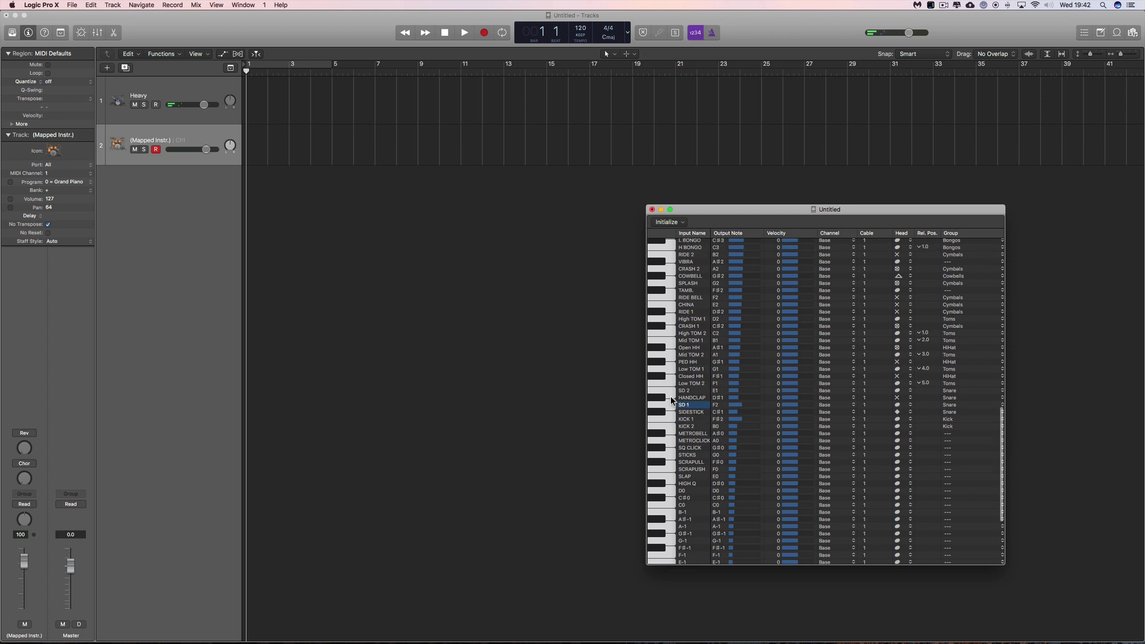
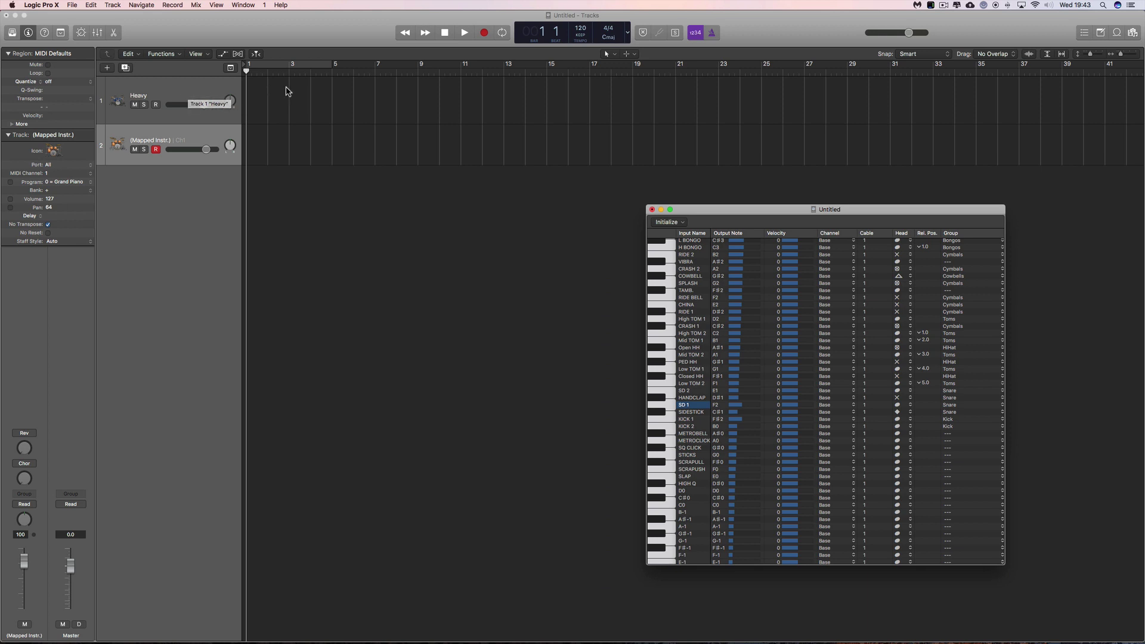
# Step: Record a four-bar kick and snare pattern from bar 1 on the mapped instrument track
pyautogui.click(445, 37)
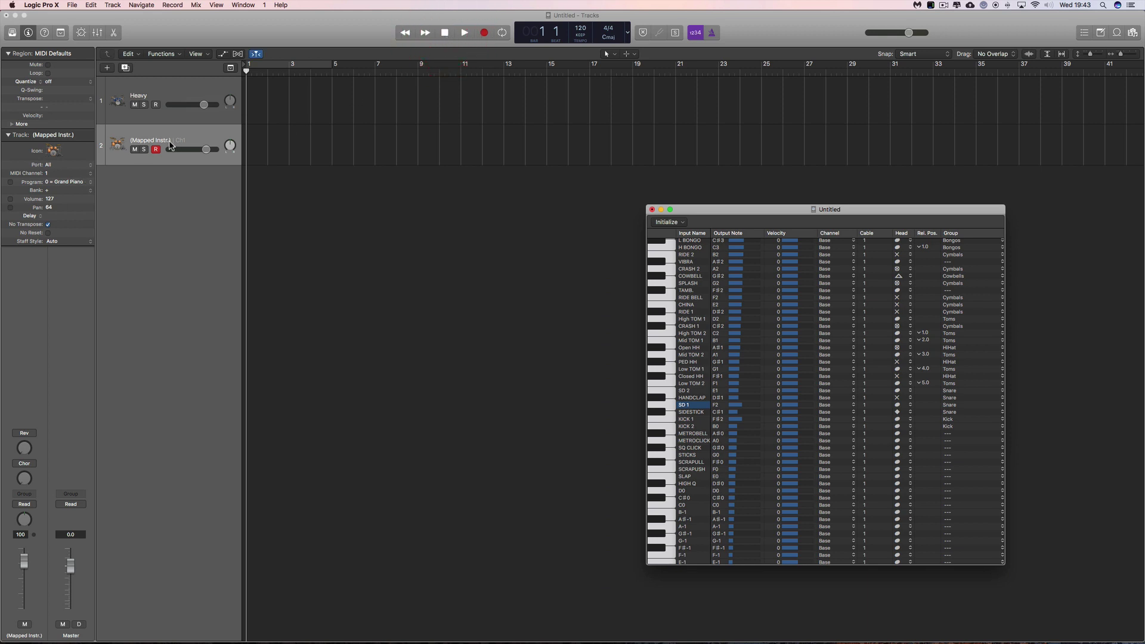
pyautogui.click(486, 33)
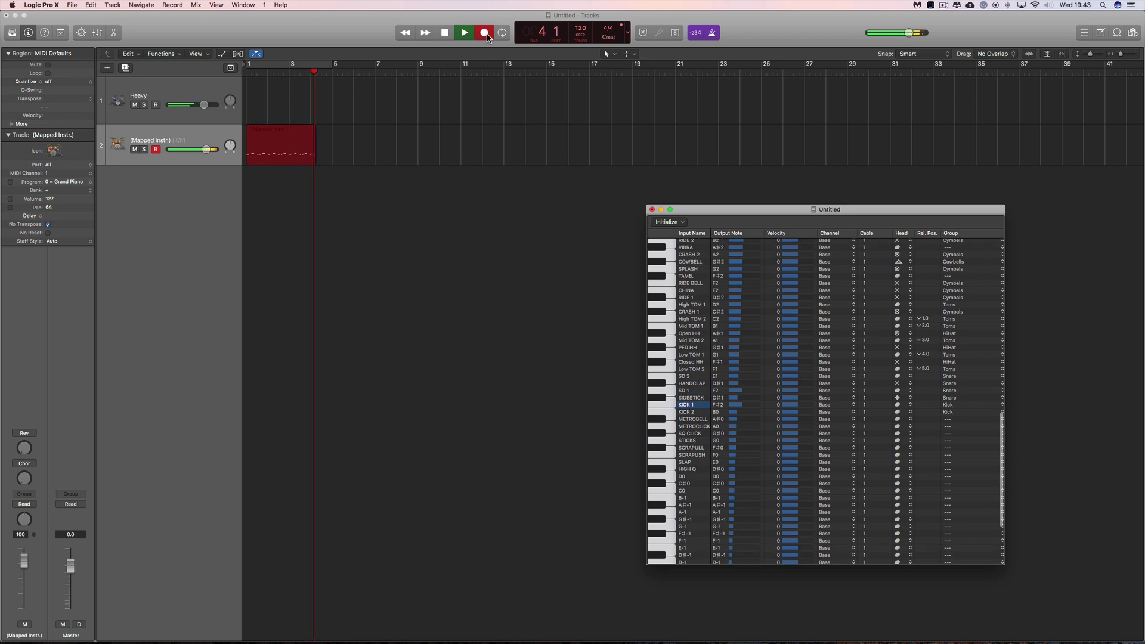
pyautogui.press('space')
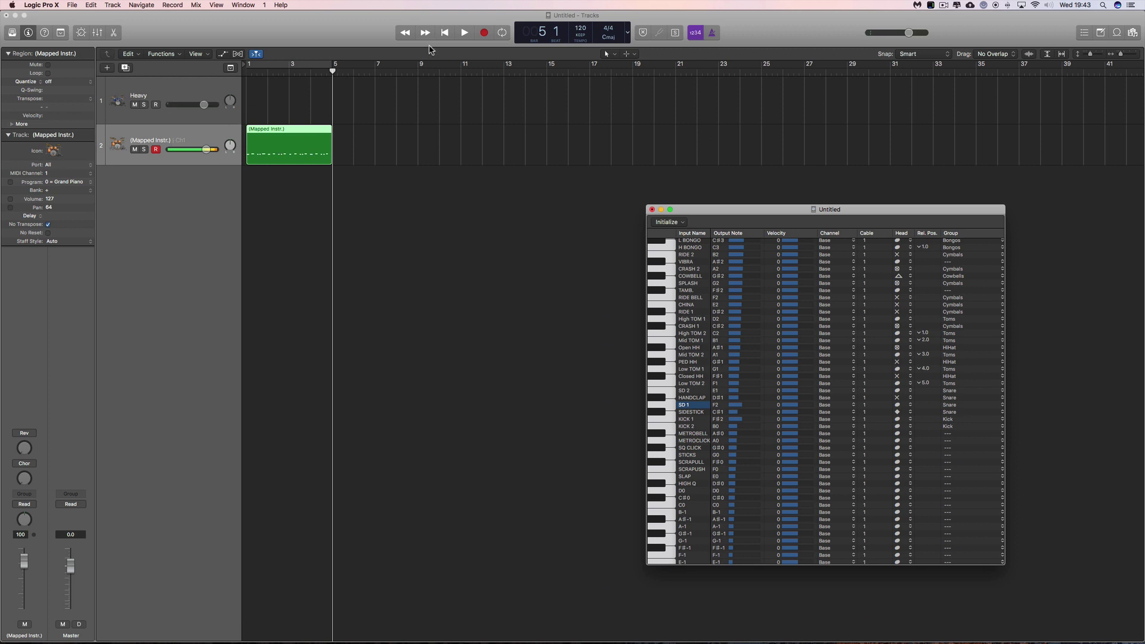
# Step: Play back the recorded pattern from the start and examine its SD 1 and KICK 1 notes in the Piano Roll
pyautogui.click(445, 33)
pyautogui.click(465, 33)
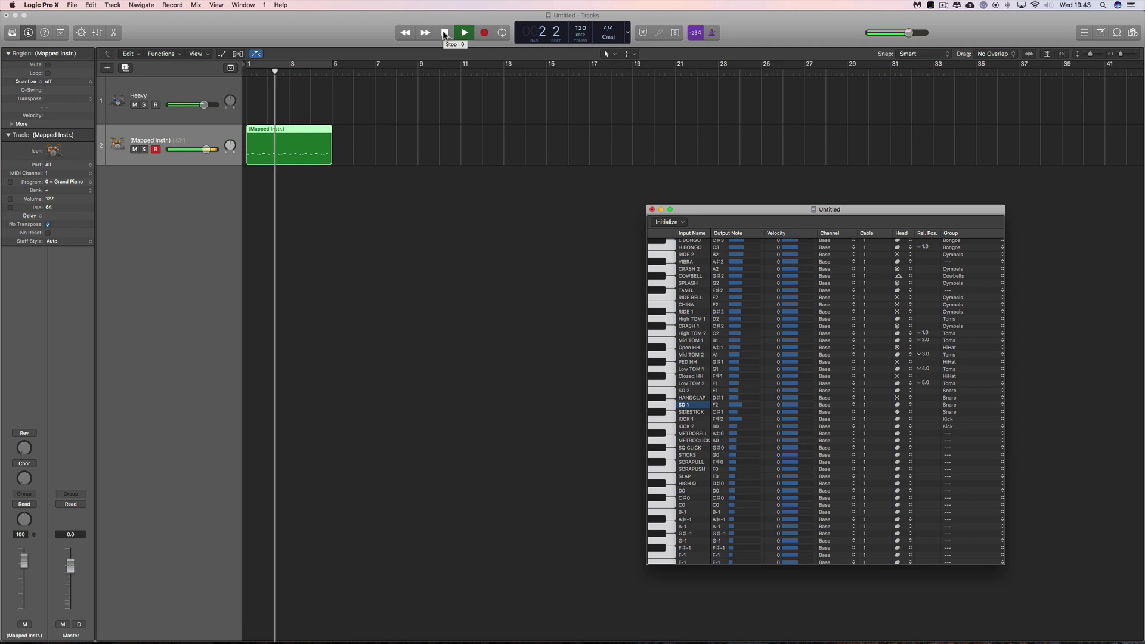
pyautogui.click(445, 33)
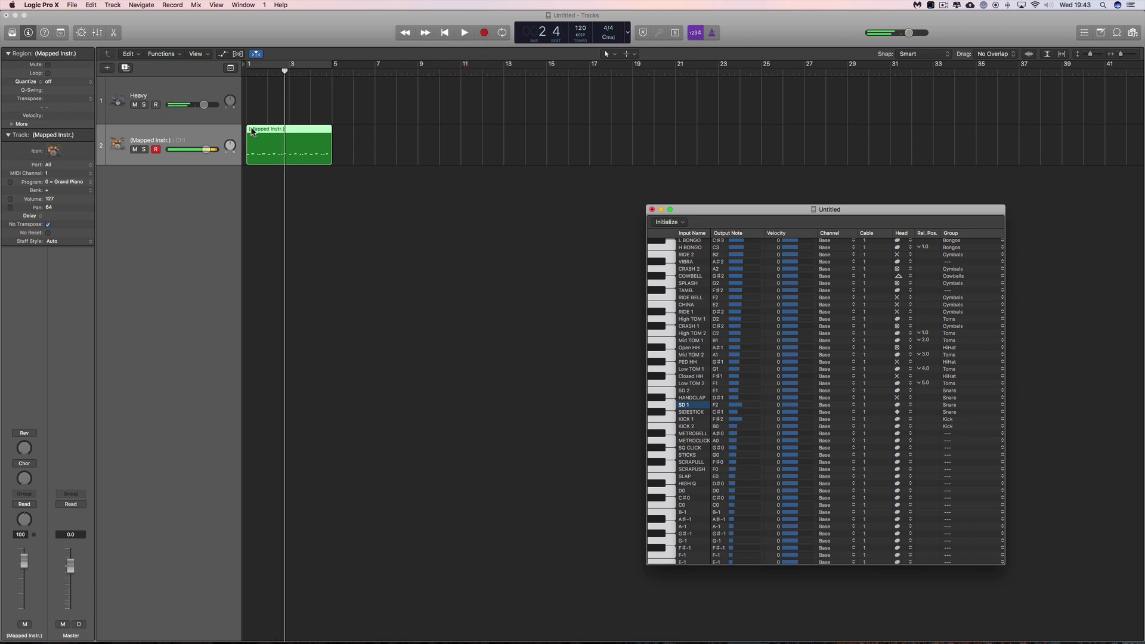
pyautogui.doubleClick(274, 132)
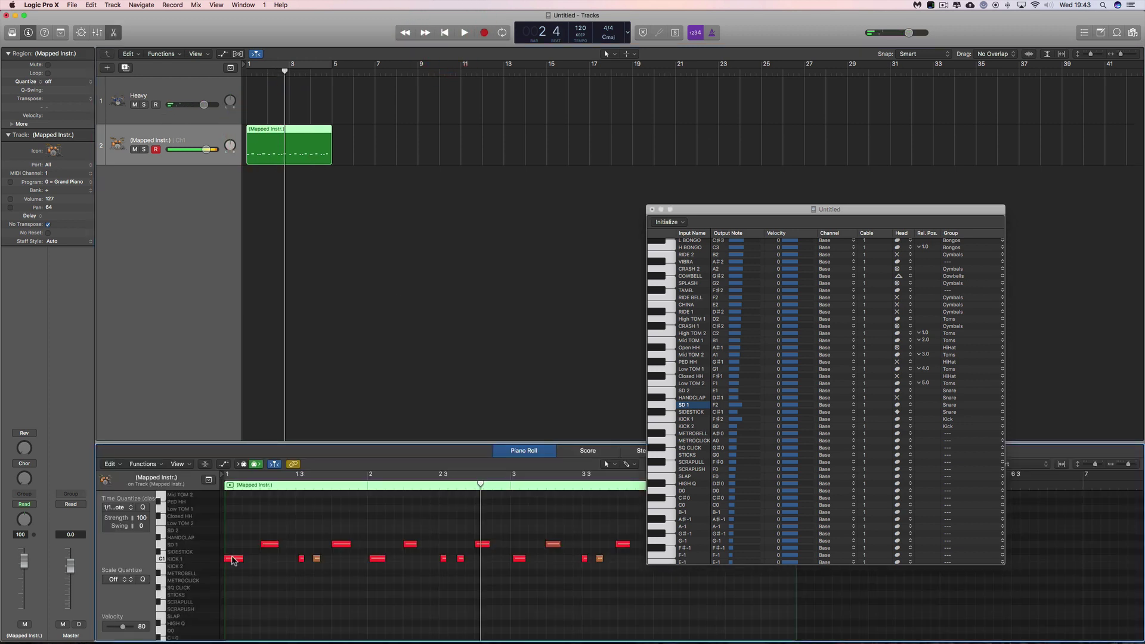
pyautogui.click(301, 559)
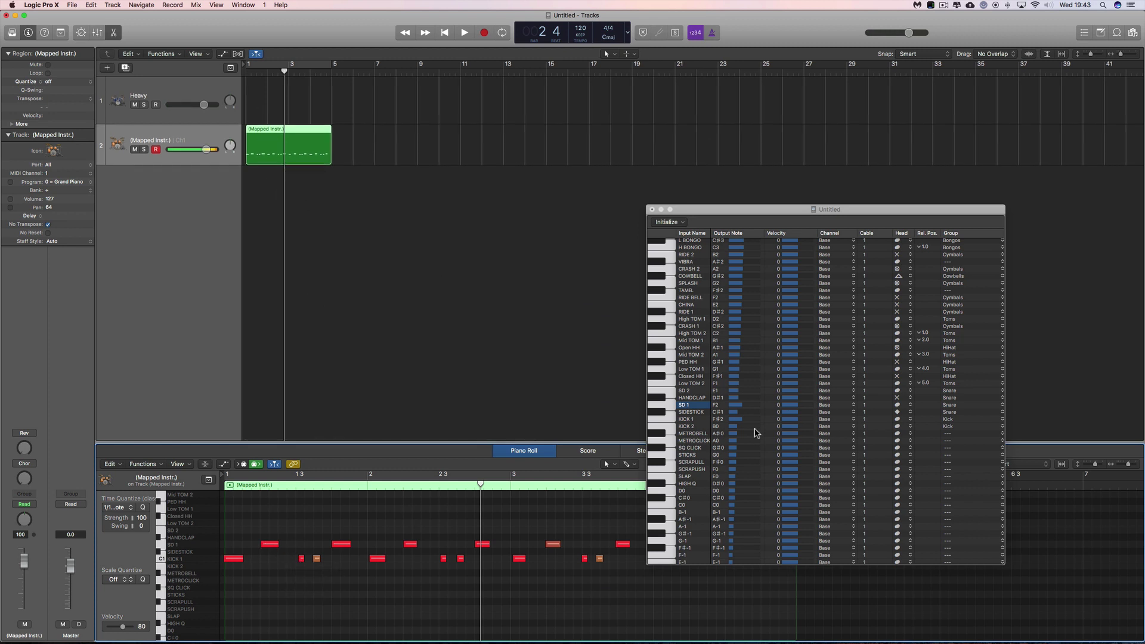
# Step: Close the Piano Roll and delete the recorded region together with its mapped instrument track, keeping the Heavy track selected
pyautogui.click(113, 33)
pyautogui.click(263, 132)
pyautogui.press('Delete')
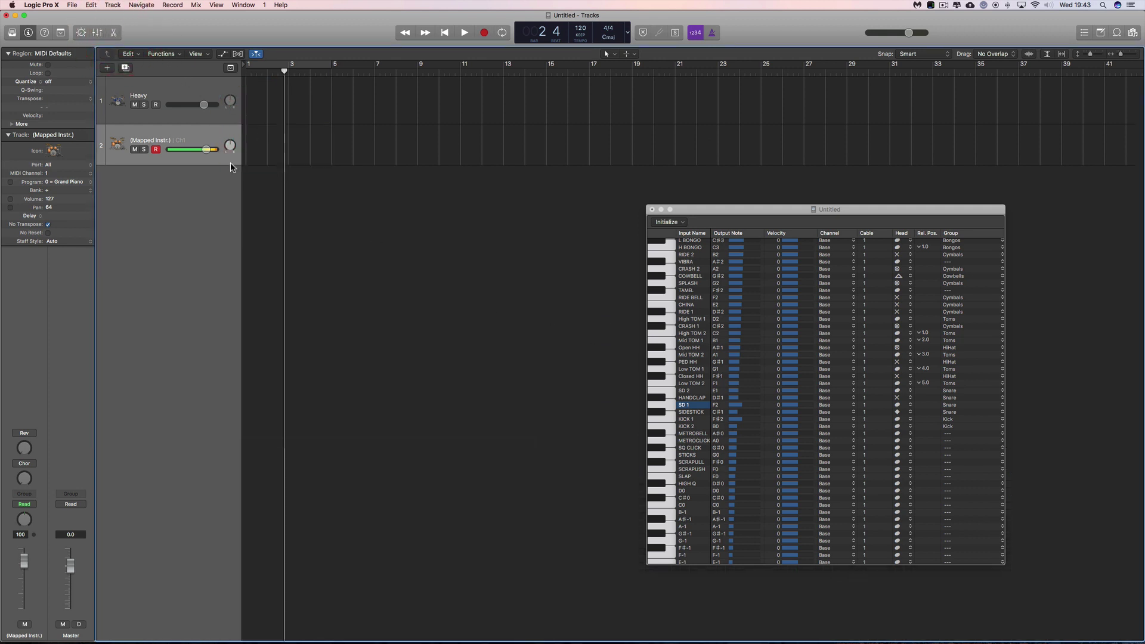
pyautogui.press('super+BackSpace')
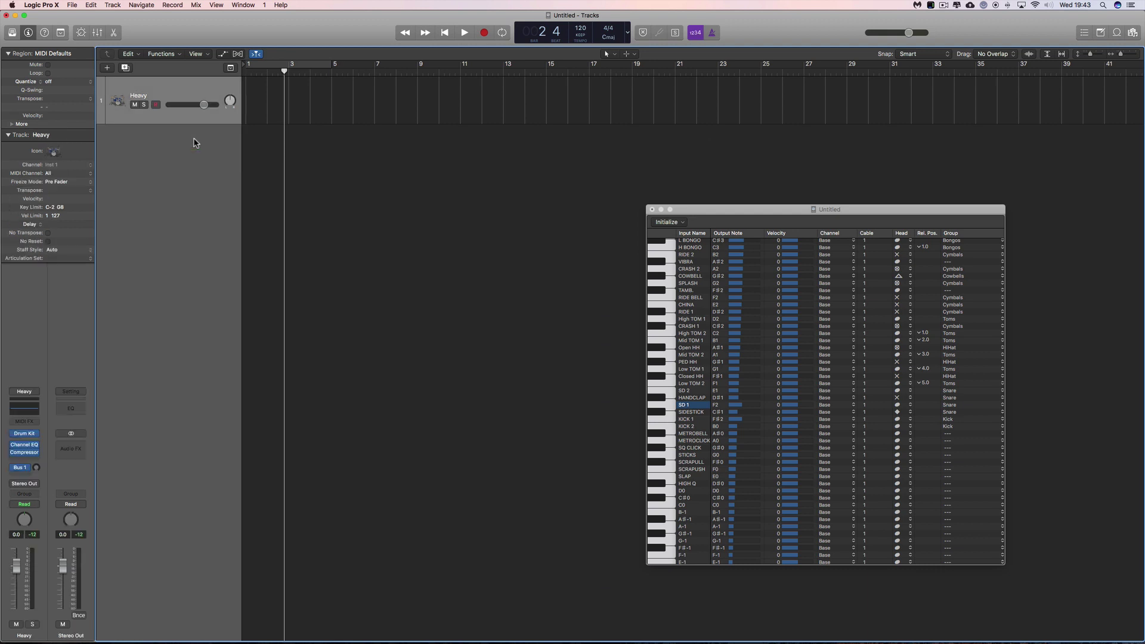
pyautogui.click(178, 99)
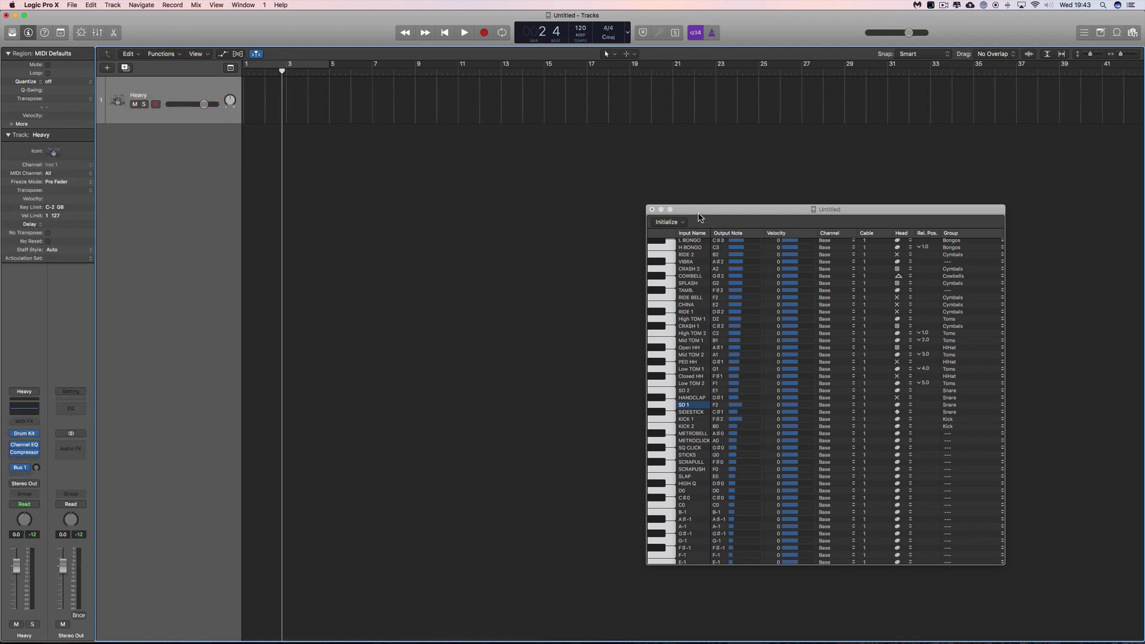
# Step: Move the mapped instrument's note window aside and return the playhead to bar 1
pyautogui.moveTo(707, 206); pyautogui.dragTo(769, 162)
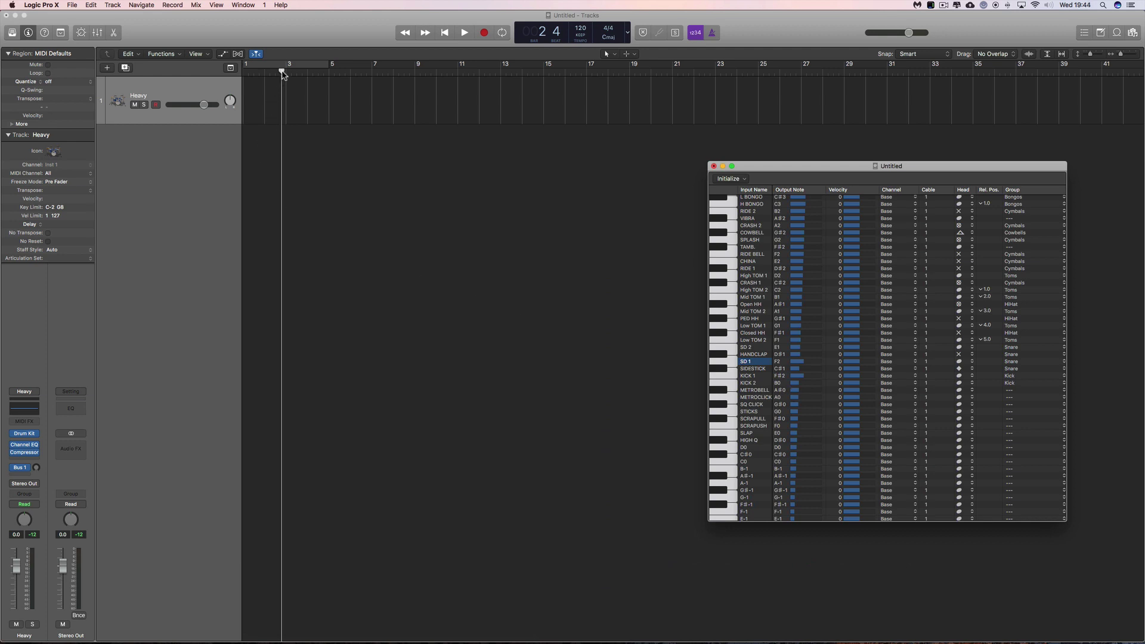
pyautogui.moveTo(283, 74); pyautogui.dragTo(256, 84)
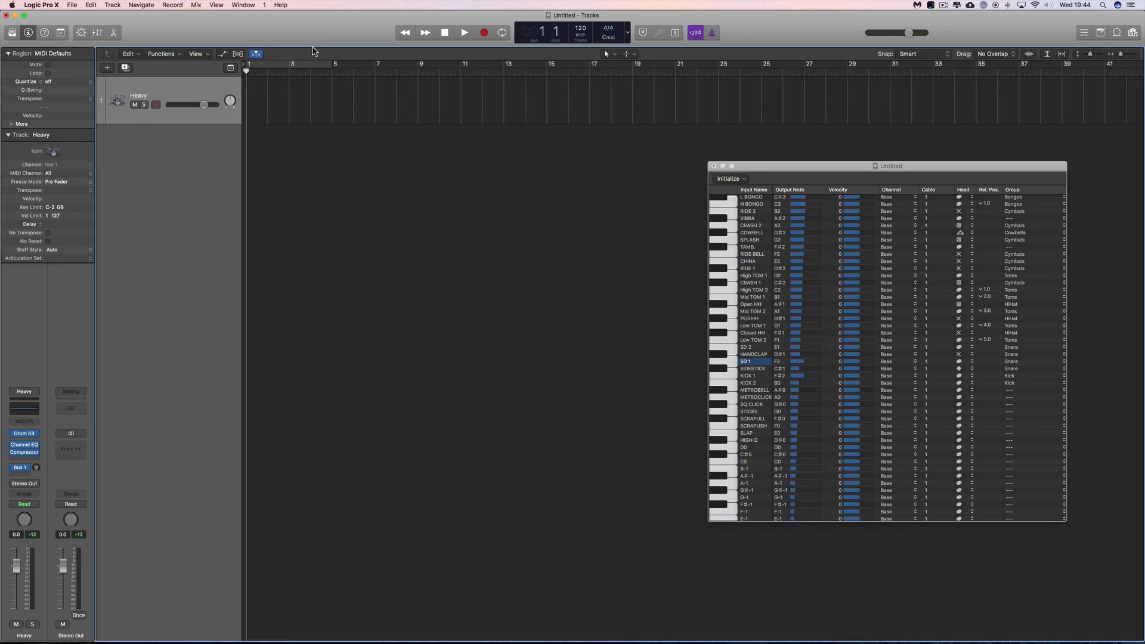
pyautogui.click(765, 202)
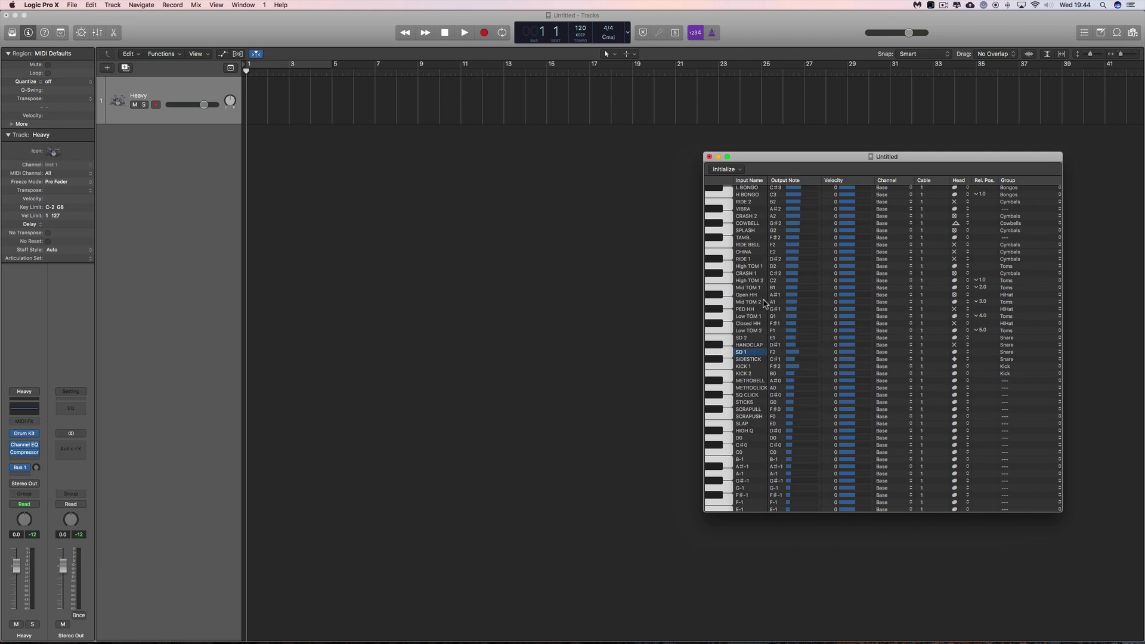
pyautogui.moveTo(852, 168); pyautogui.dragTo(871, 186)
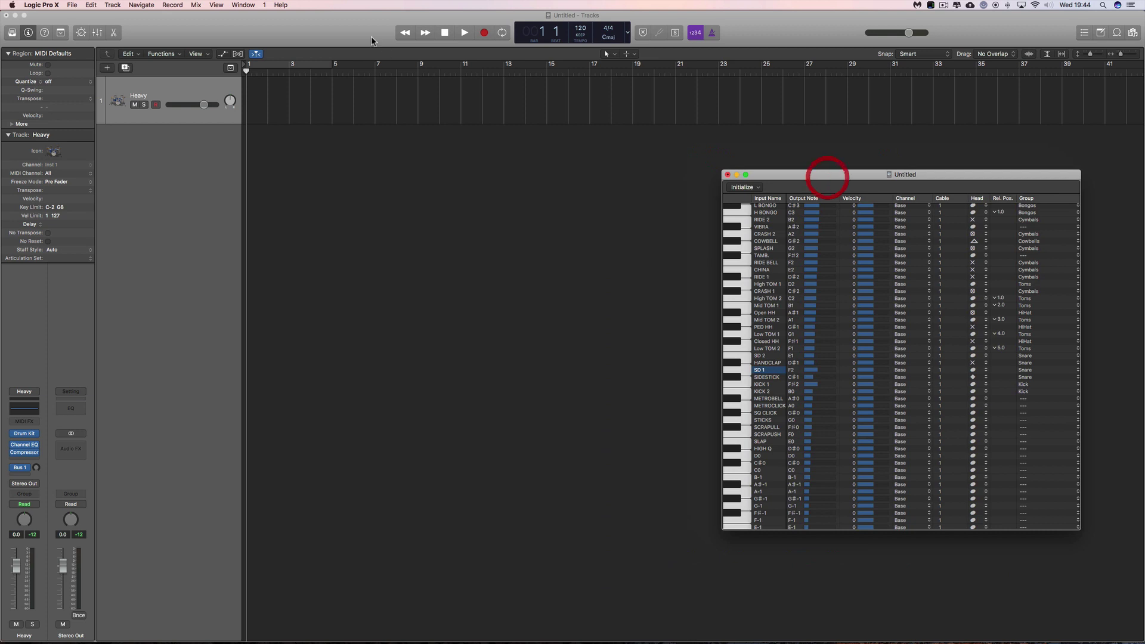
# Step: Open the MIDI Environment on the All Objects layer with By Text turned off, moving the note window out of the way
pyautogui.click(243, 5)
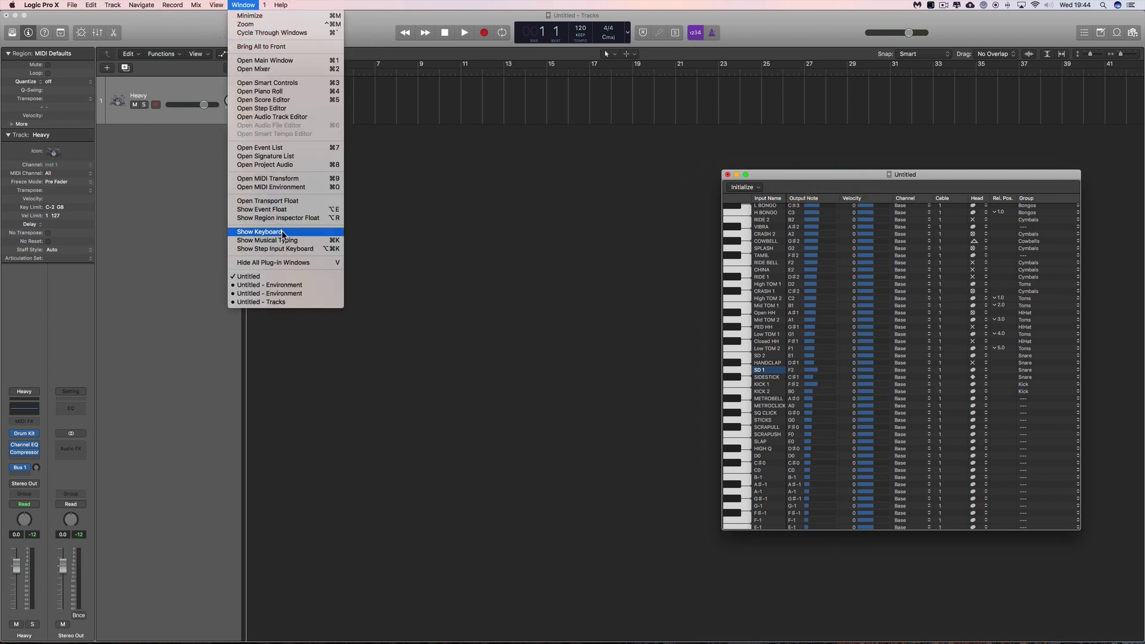
pyautogui.click(283, 189)
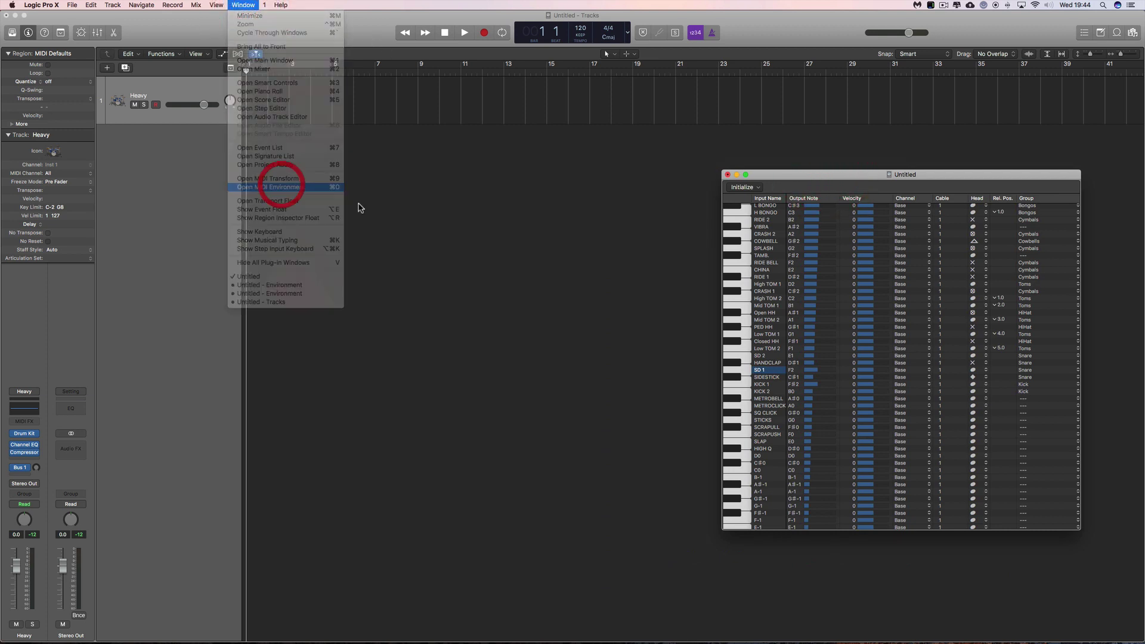
pyautogui.moveTo(479, 92); pyautogui.dragTo(433, 92)
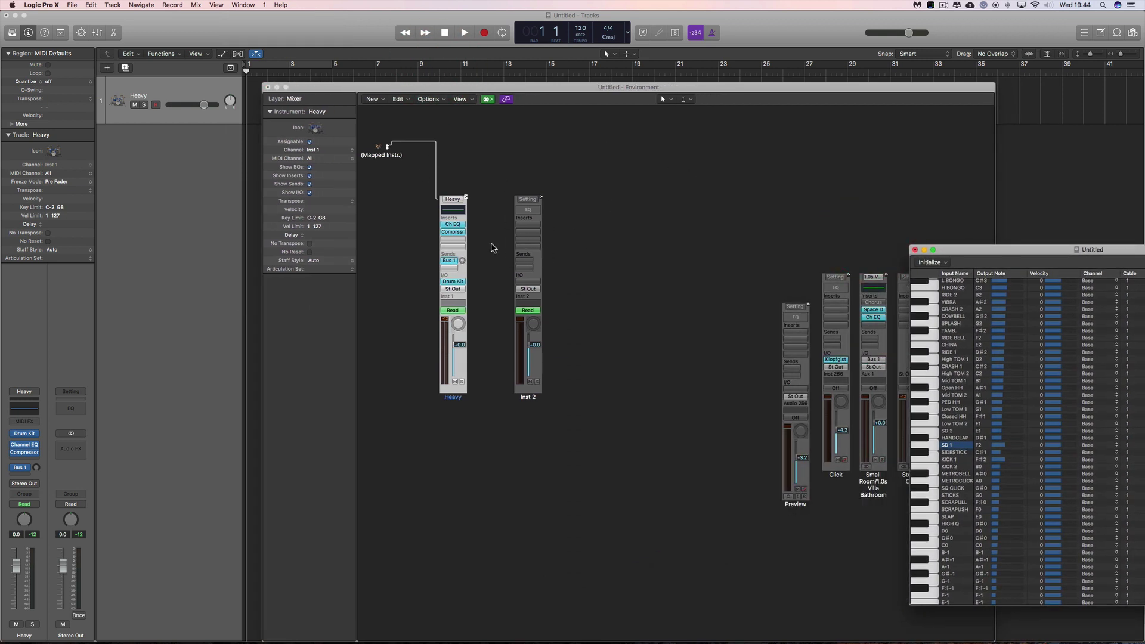
pyautogui.click(290, 99)
pyautogui.click(303, 69)
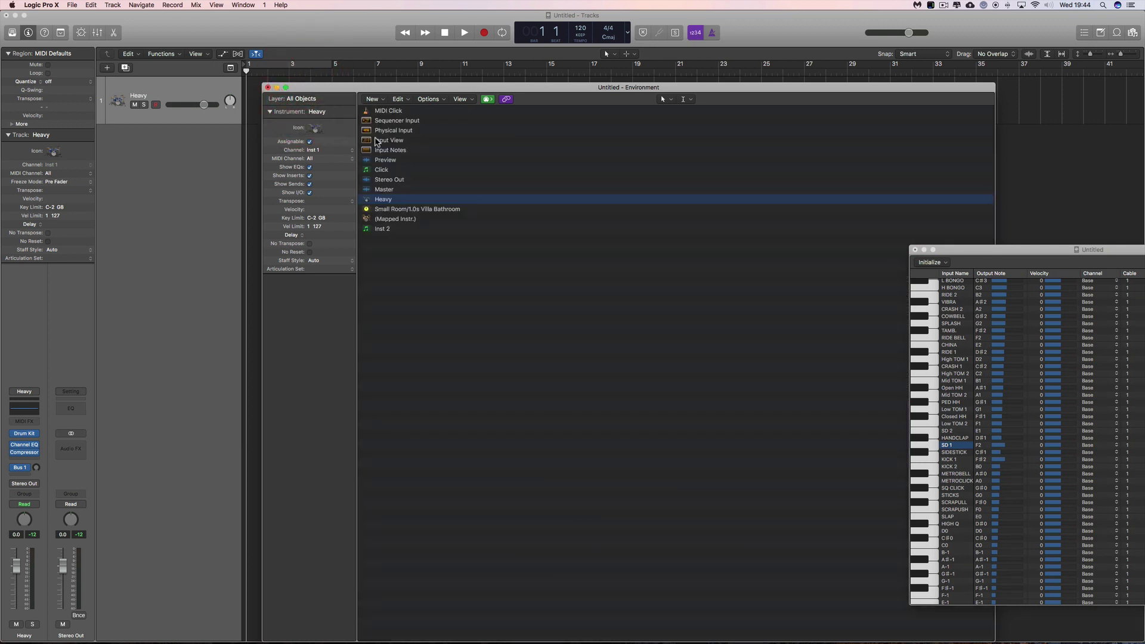
pyautogui.click(460, 99)
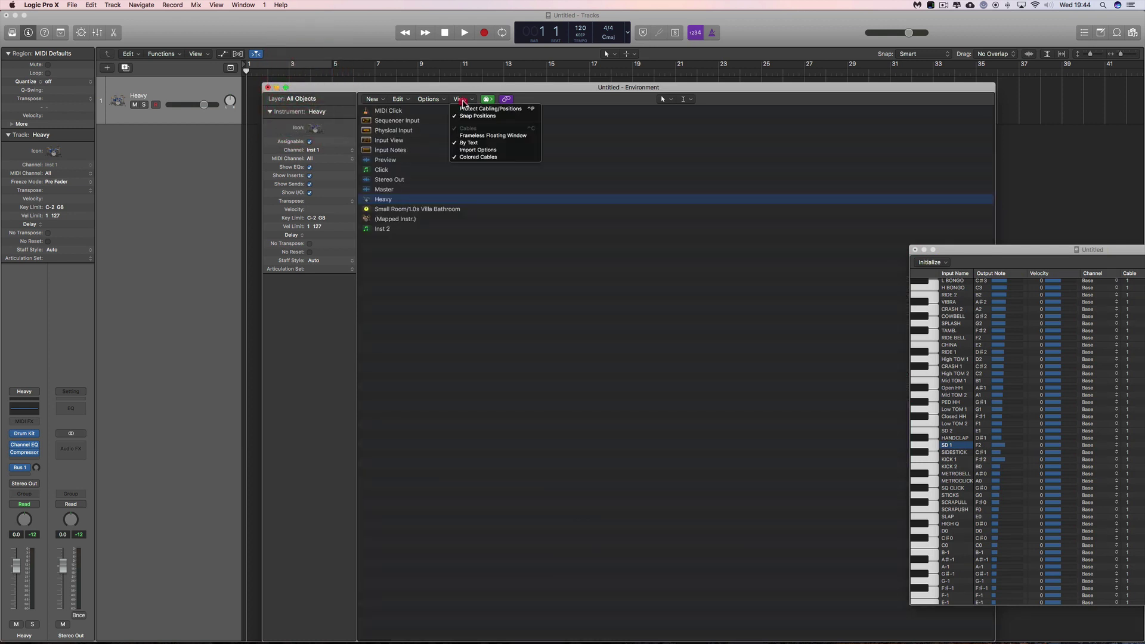
pyautogui.click(475, 145)
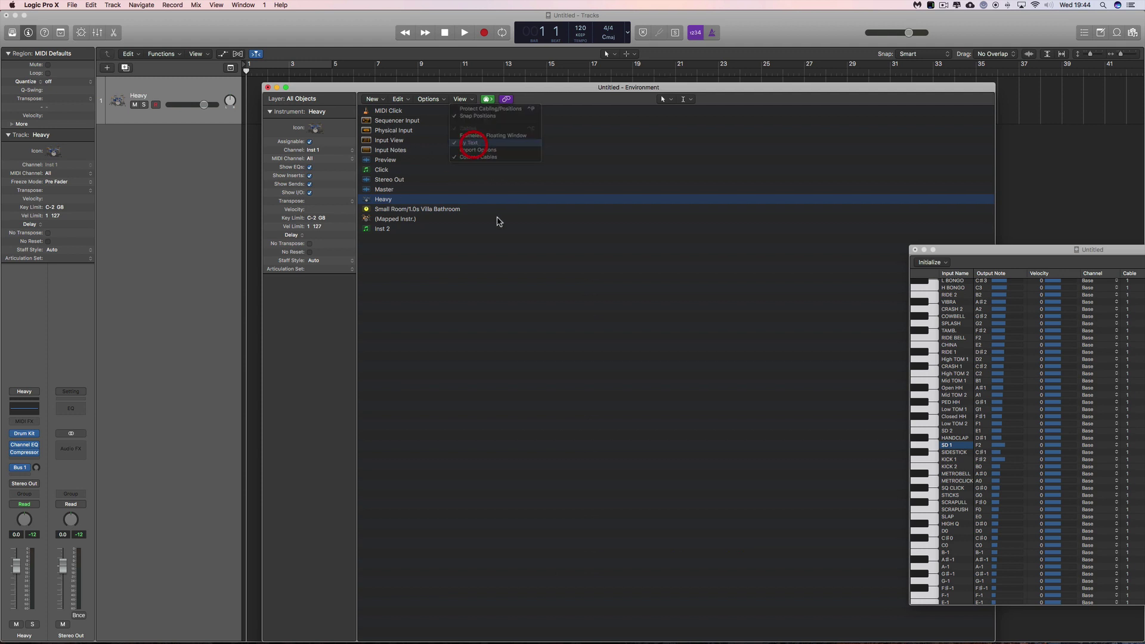
pyautogui.moveTo(944, 251); pyautogui.dragTo(1050, 419)
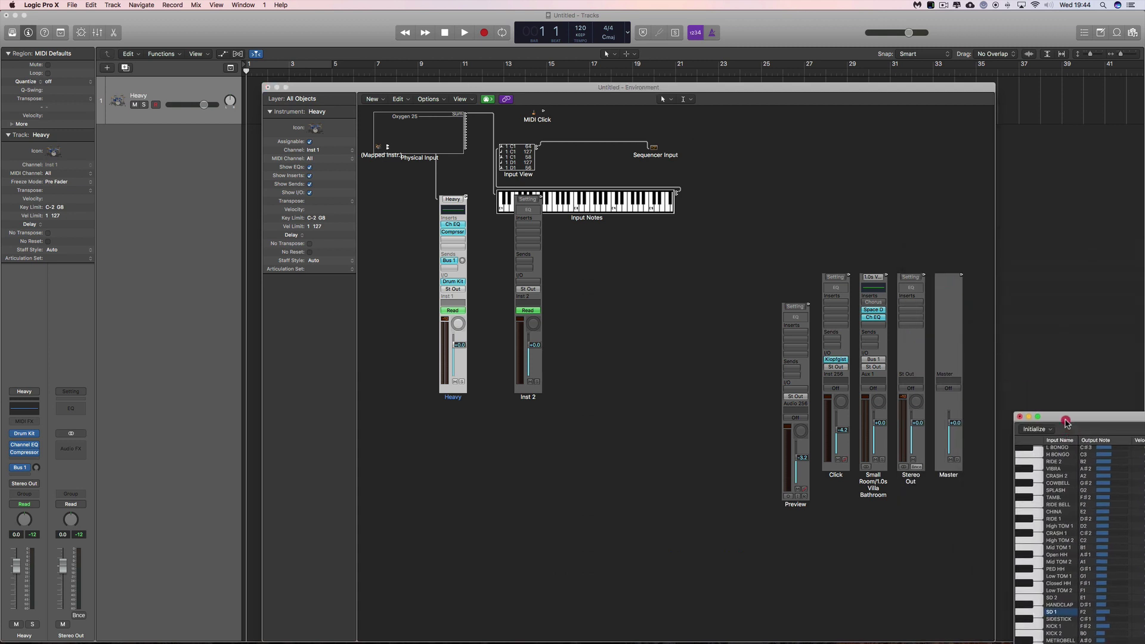
# Step: Gather the mixer, Inst 2 and Heavy channel strips close together and reposition the Physical Input object in the Environment
pyautogui.moveTo(750, 371); pyautogui.dragTo(957, 506)
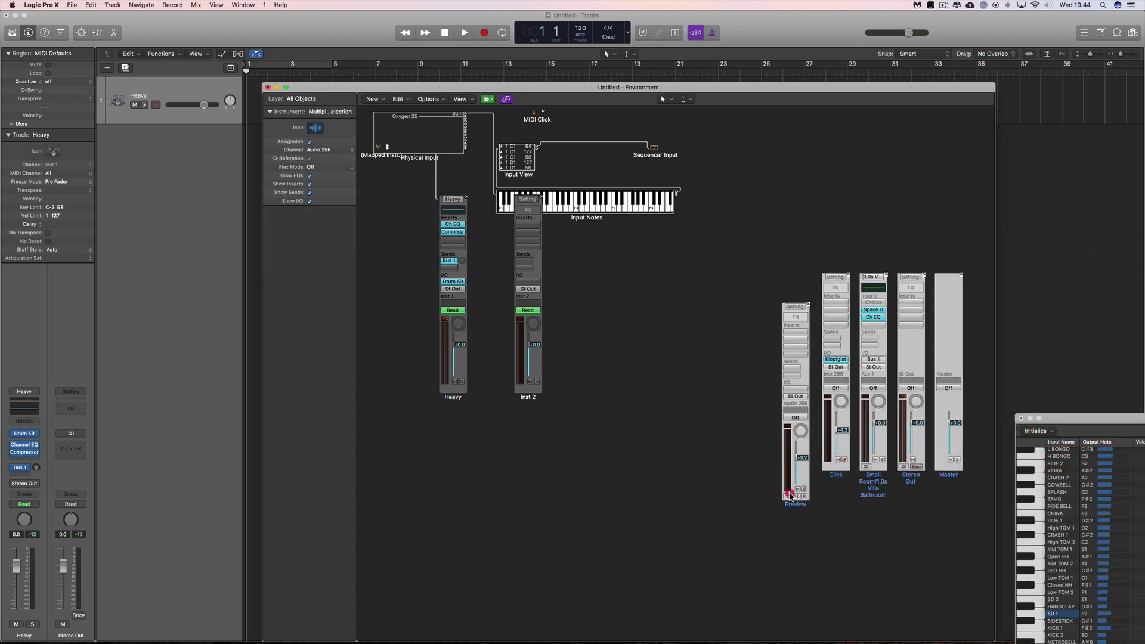
pyautogui.moveTo(799, 504); pyautogui.dragTo(580, 353)
pyautogui.click(524, 379)
pyautogui.moveTo(524, 380); pyautogui.dragTo(506, 318)
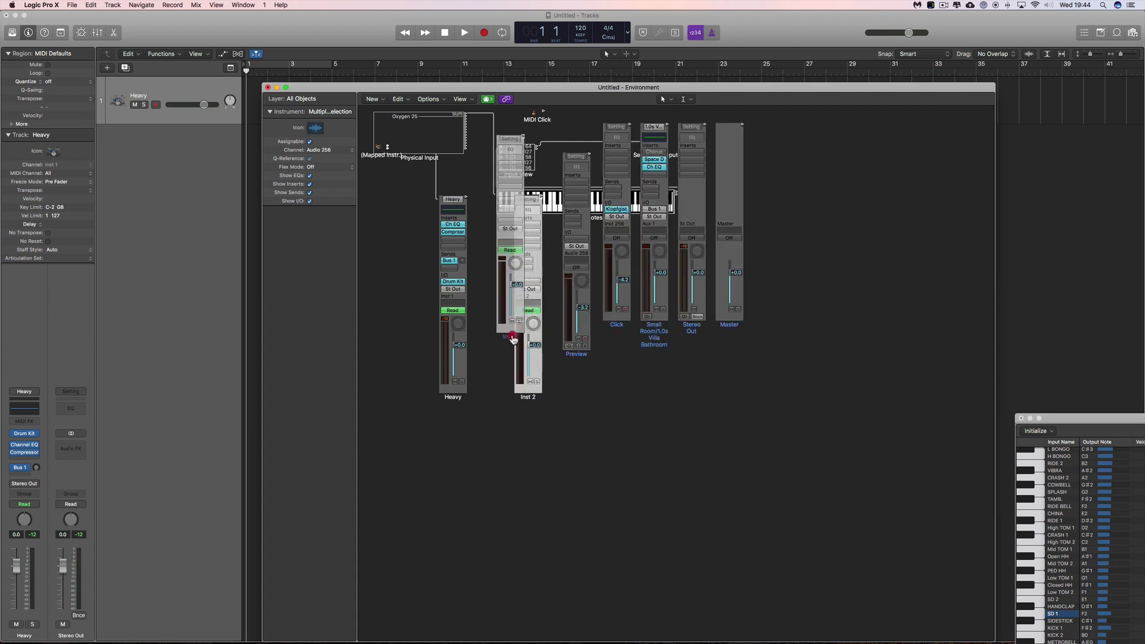
pyautogui.moveTo(446, 391); pyautogui.dragTo(432, 307)
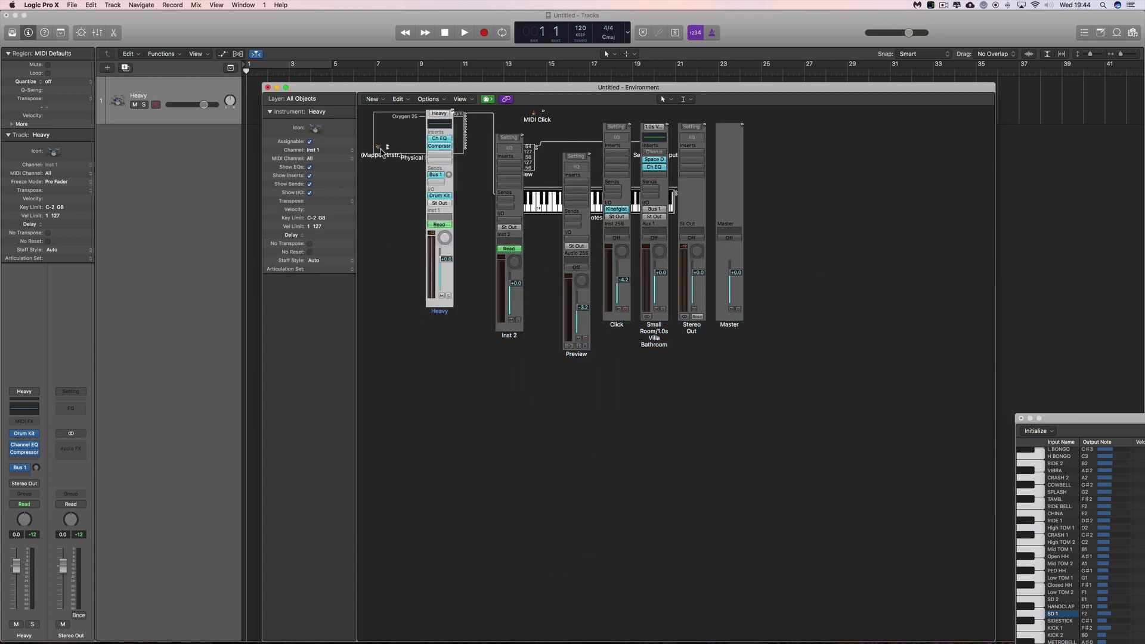
pyautogui.moveTo(408, 160); pyautogui.dragTo(463, 178)
pyautogui.moveTo(450, 307); pyautogui.dragTo(486, 315)
pyautogui.moveTo(573, 340); pyautogui.dragTo(529, 338)
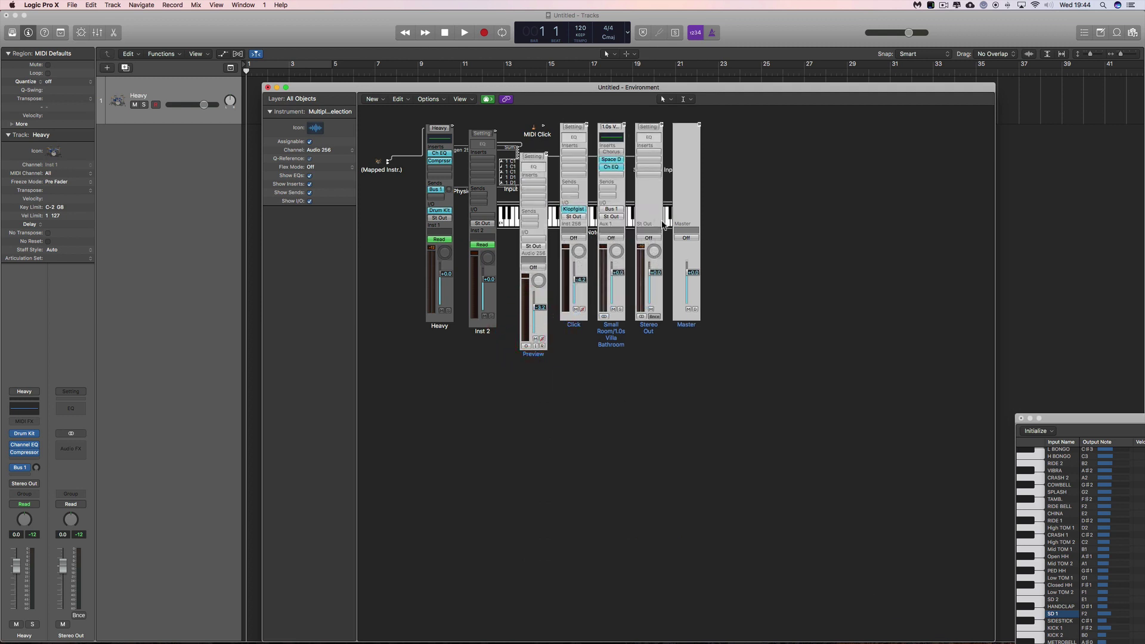
# Step: Move all the channel strips and the Input Notes keyboard down to clear space around the input objects and the mapped instrument
pyautogui.click(679, 399)
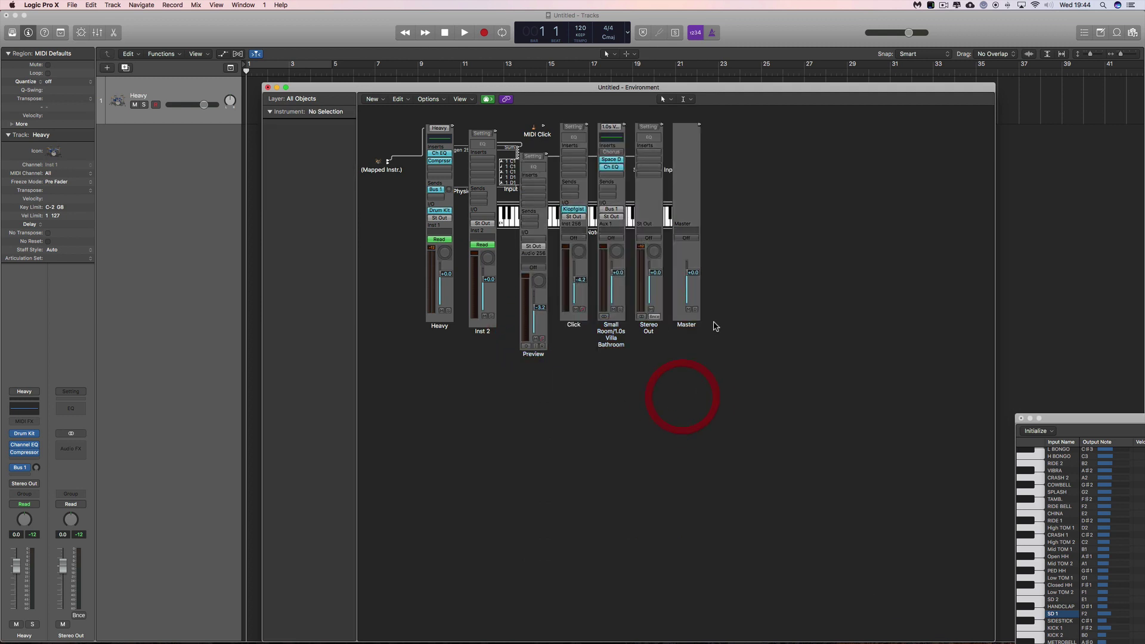
pyautogui.moveTo(714, 326); pyautogui.dragTo(826, 549)
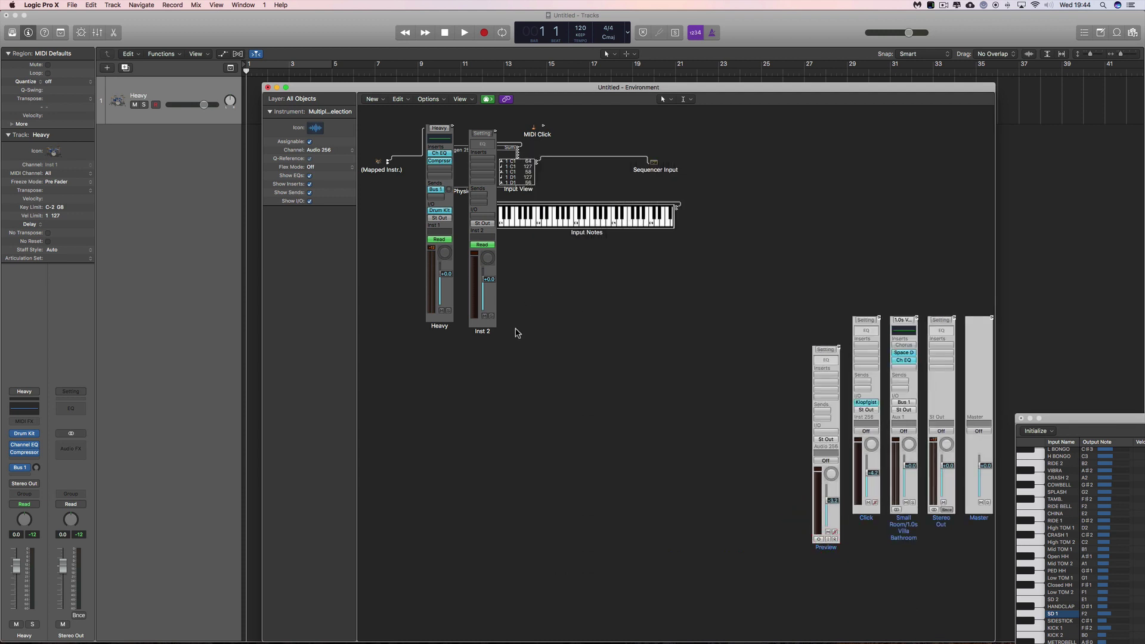
pyautogui.click(424, 327)
pyautogui.moveTo(504, 323); pyautogui.dragTo(414, 558)
pyautogui.click(489, 346)
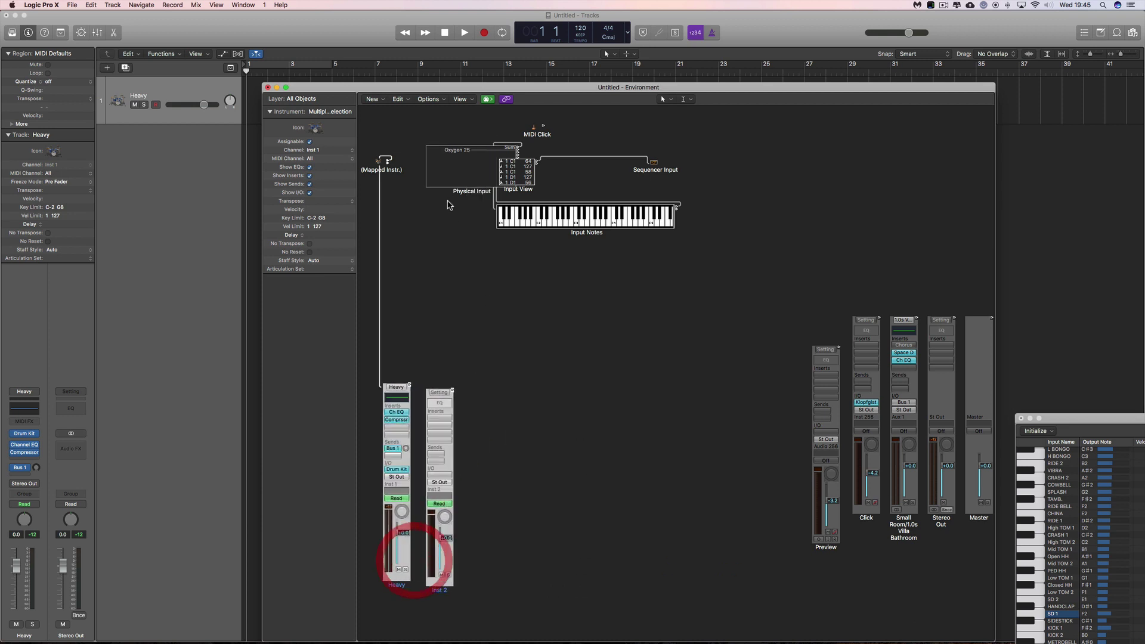
pyautogui.moveTo(582, 237); pyautogui.dragTo(594, 325)
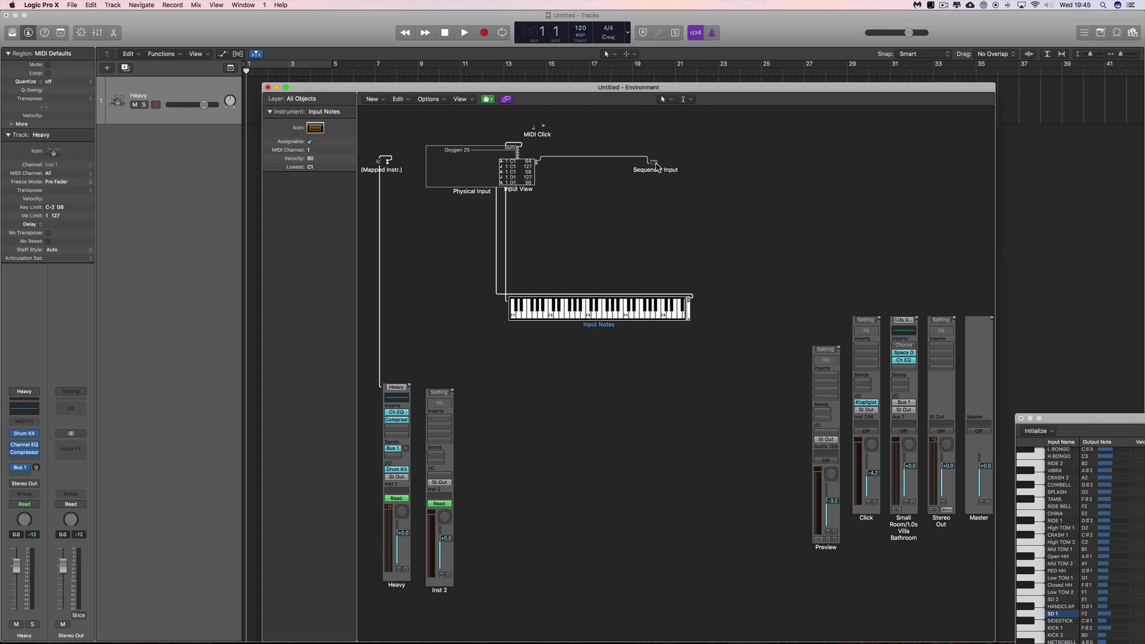
# Step: Spread out the Sequencer Input, Input View, MIDI Click and Input Notes objects to leave space between Physical Input and the keyboard
pyautogui.moveTo(656, 167); pyautogui.dragTo(800, 166)
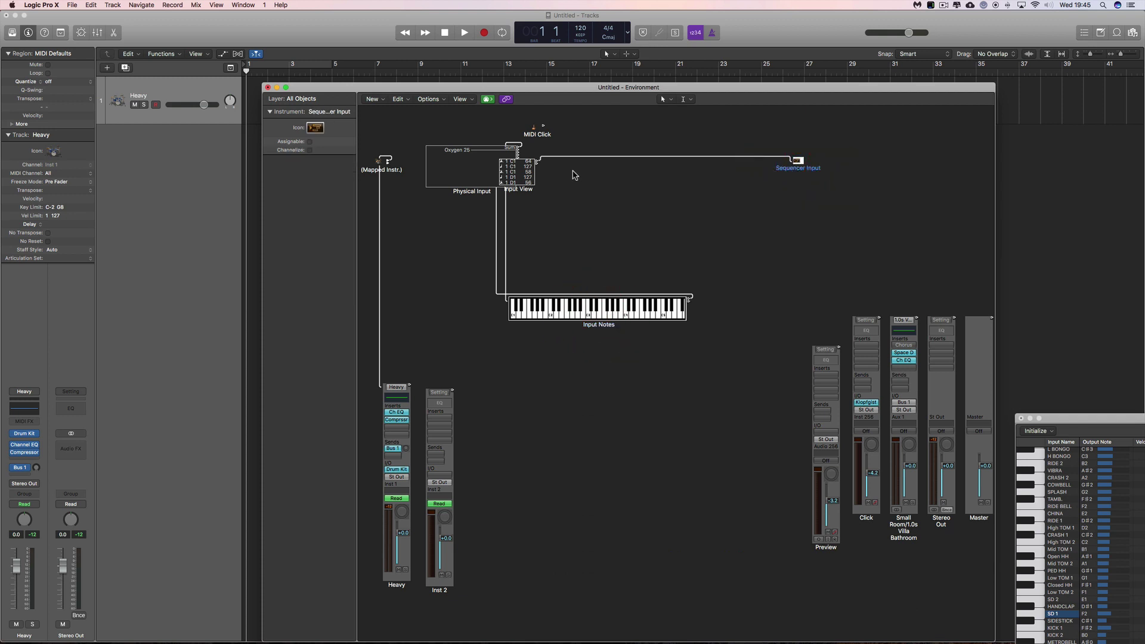
pyautogui.moveTo(525, 191); pyautogui.dragTo(695, 221)
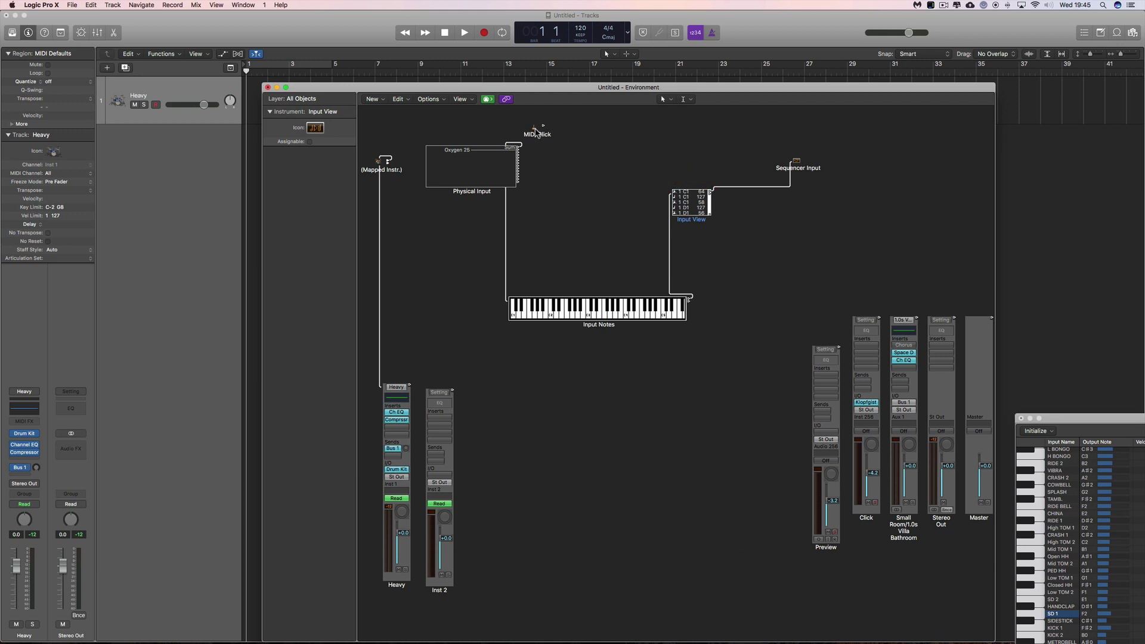
pyautogui.moveTo(537, 132); pyautogui.dragTo(611, 126)
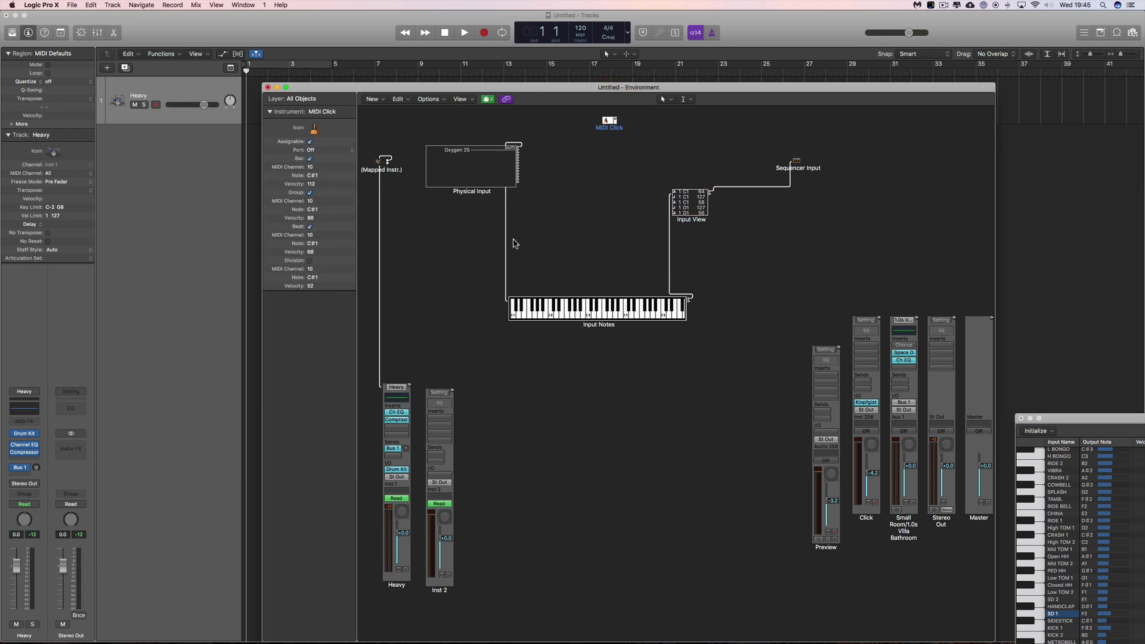
pyautogui.moveTo(605, 330); pyautogui.dragTo(640, 367)
pyautogui.moveTo(692, 219); pyautogui.dragTo(720, 222)
pyautogui.moveTo(797, 171); pyautogui.dragTo(816, 150)
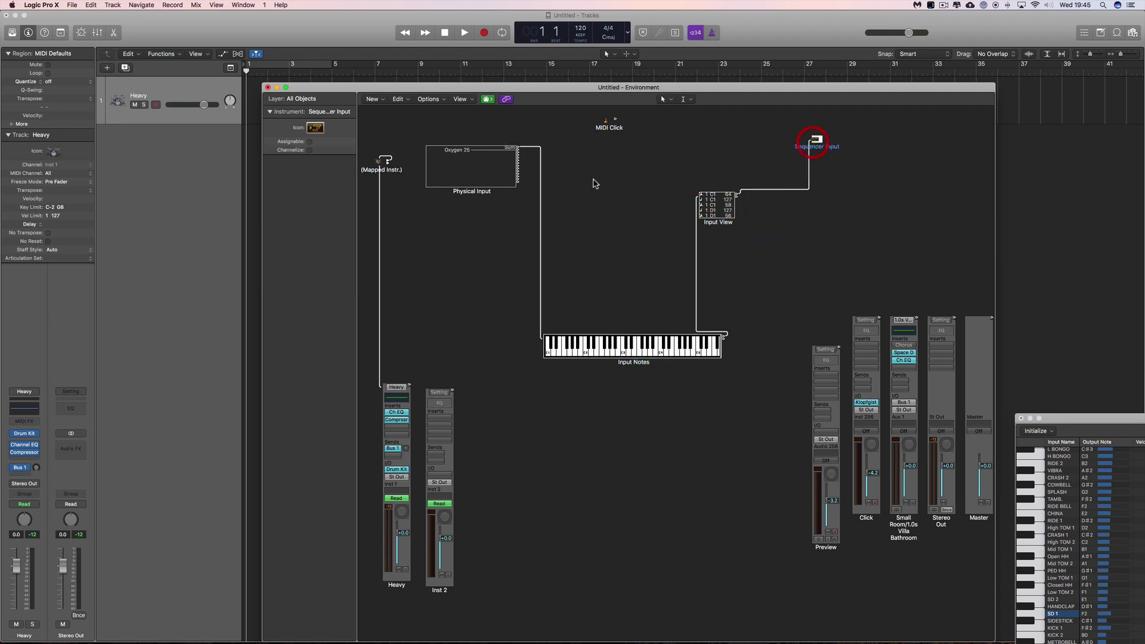
# Step: Move the mapped instrument down below Physical Input and remove its cable to the Heavy channel strip
pyautogui.moveTo(390, 221); pyautogui.dragTo(433, 292)
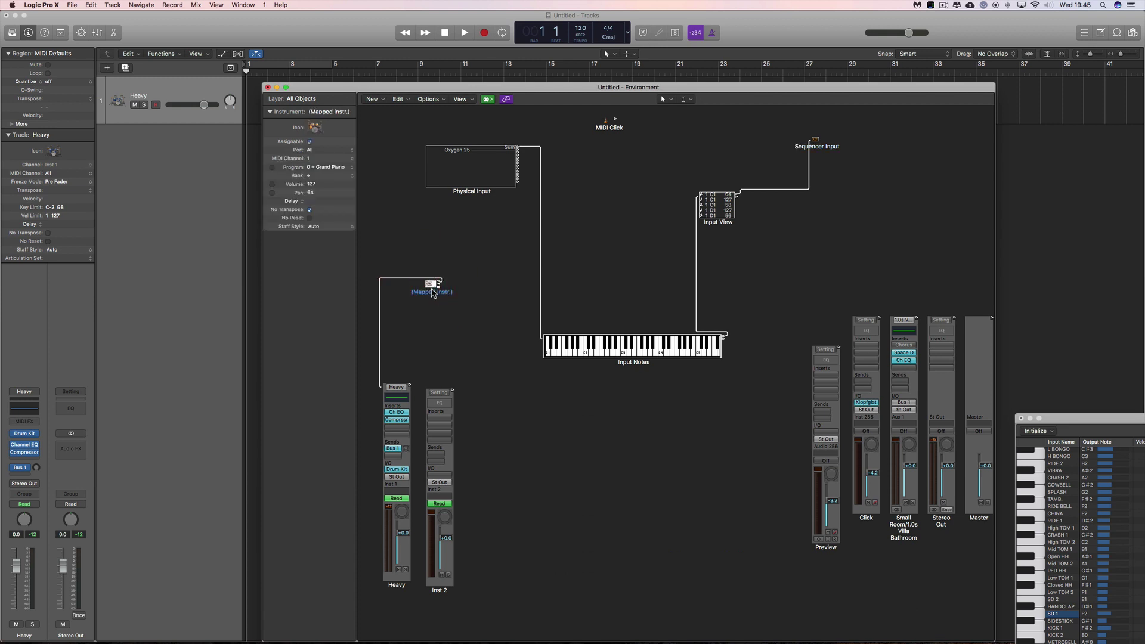
pyautogui.click(403, 581)
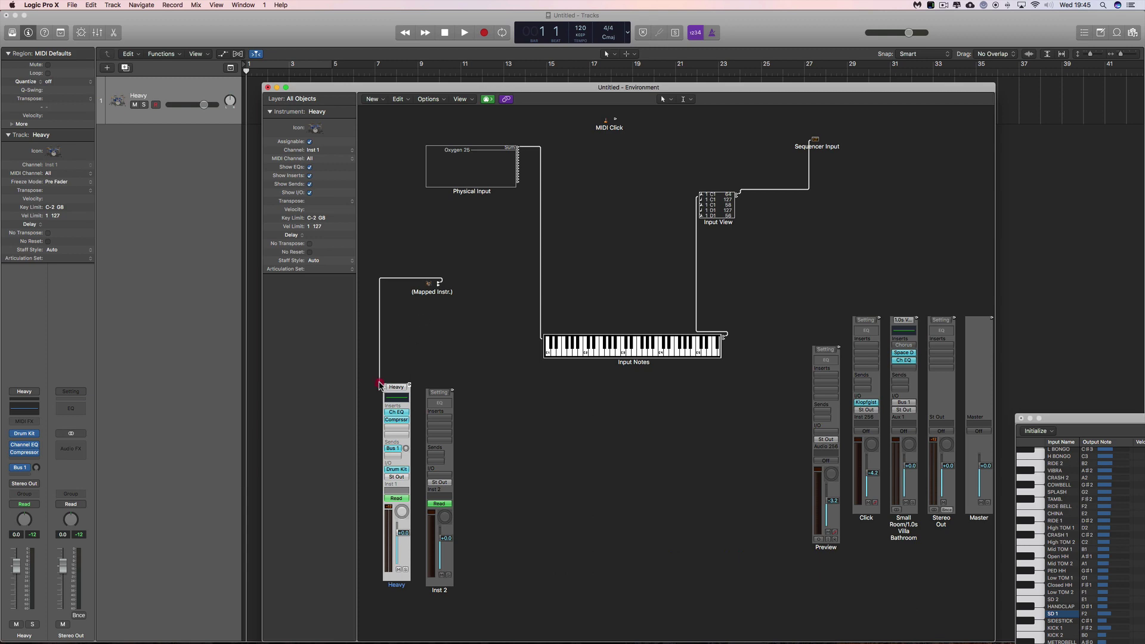
pyautogui.moveTo(379, 384); pyautogui.dragTo(440, 302)
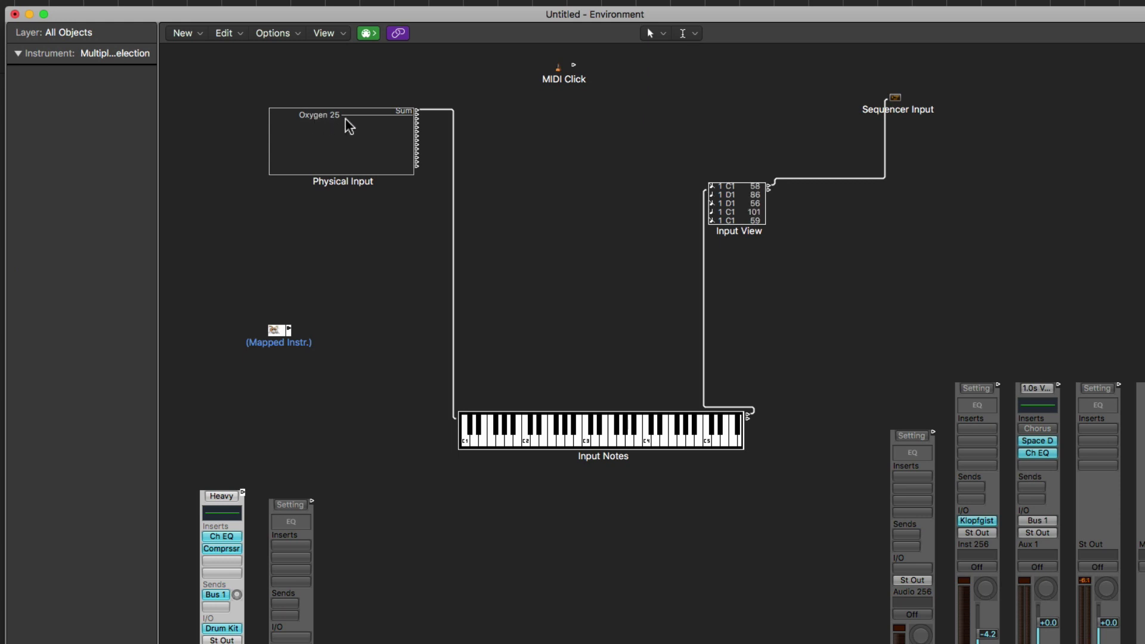
# Step: Replace Physical Input's direct cable to Input Notes with a route from Sum through the mapped instrument to Input Notes, keeping the channel port setting
pyautogui.click(473, 447)
pyautogui.moveTo(455, 341); pyautogui.dragTo(460, 378)
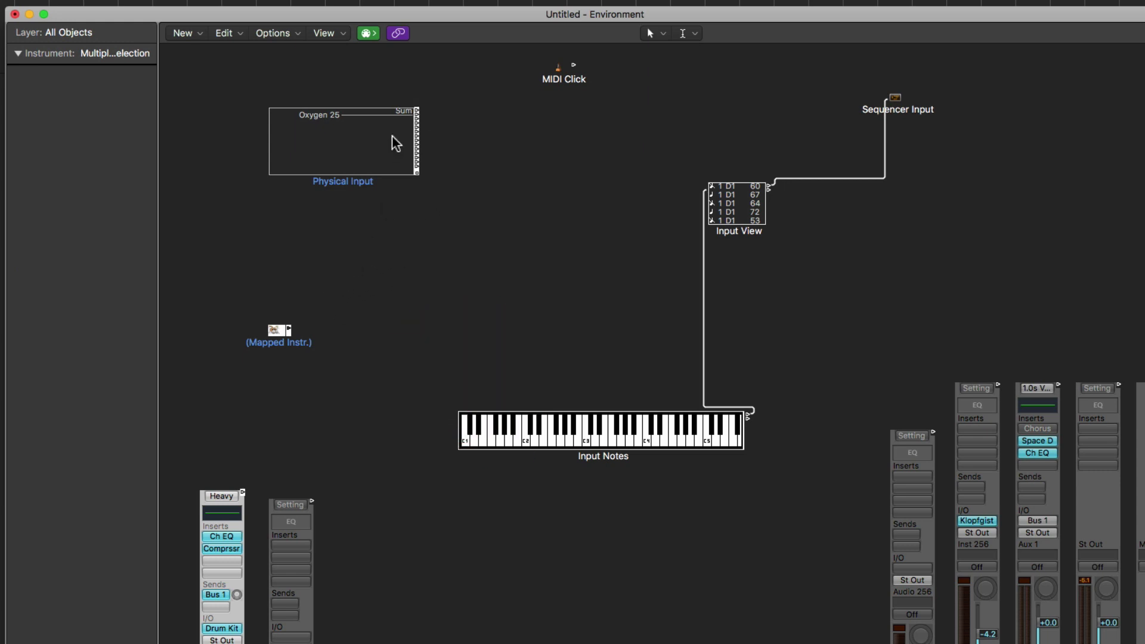
pyautogui.click(421, 114)
pyautogui.moveTo(425, 113); pyautogui.dragTo(462, 305)
pyautogui.moveTo(462, 307); pyautogui.dragTo(460, 429)
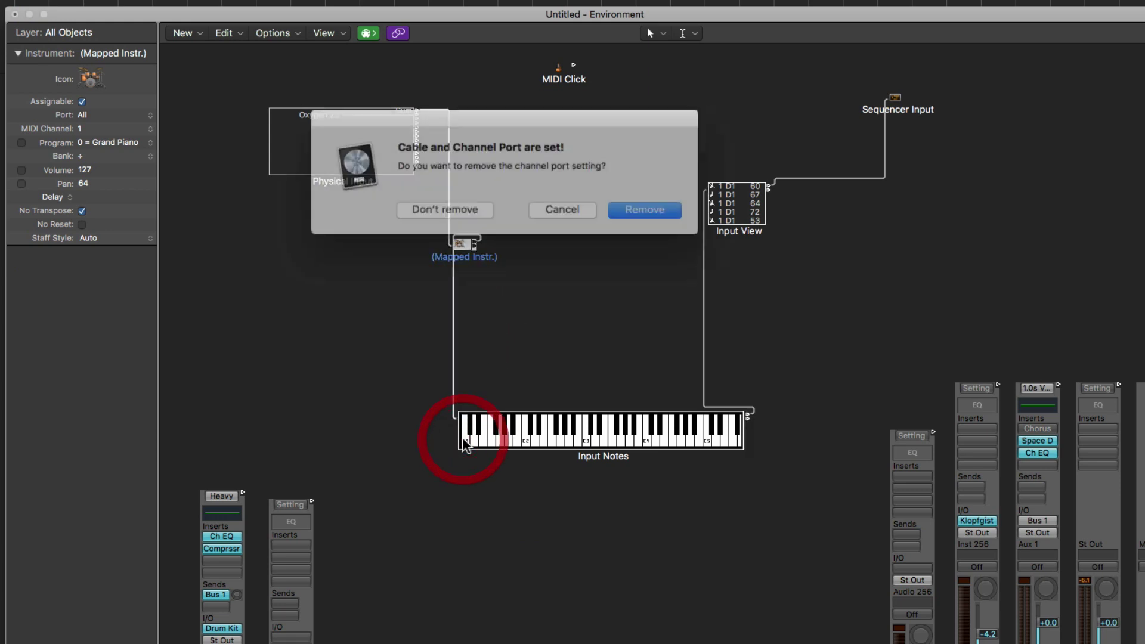
pyautogui.click(468, 207)
# Step: Place the mapped instrument beneath Physical Input, nudge Physical Input slightly and bring the mapped note window back into view
pyautogui.moveTo(475, 251); pyautogui.dragTo(284, 327)
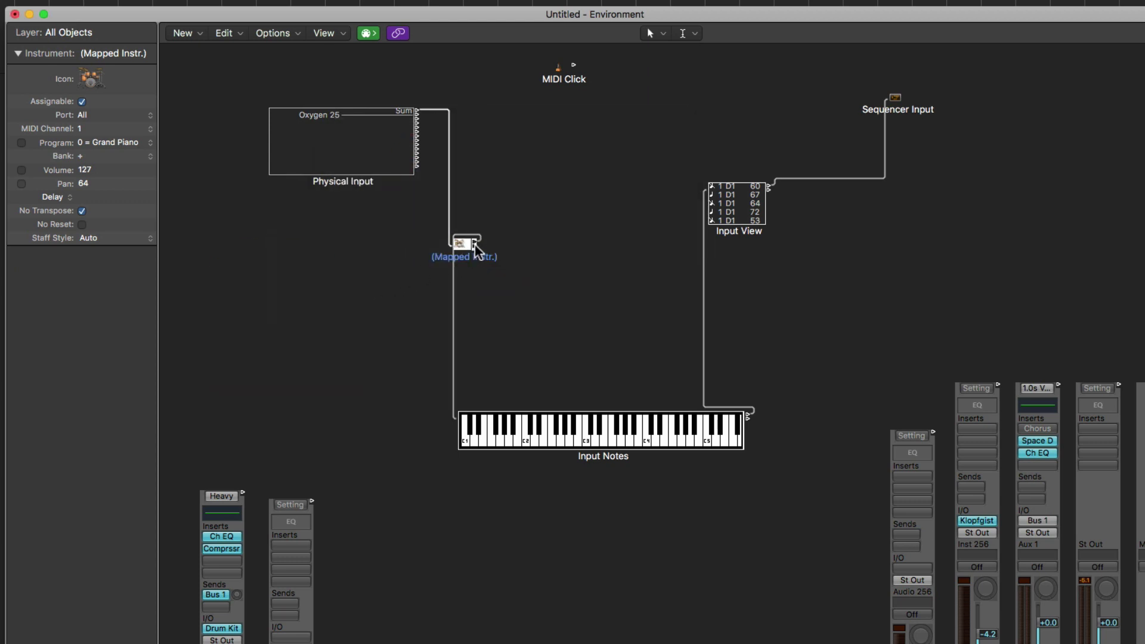
pyautogui.moveTo(475, 245); pyautogui.dragTo(226, 347)
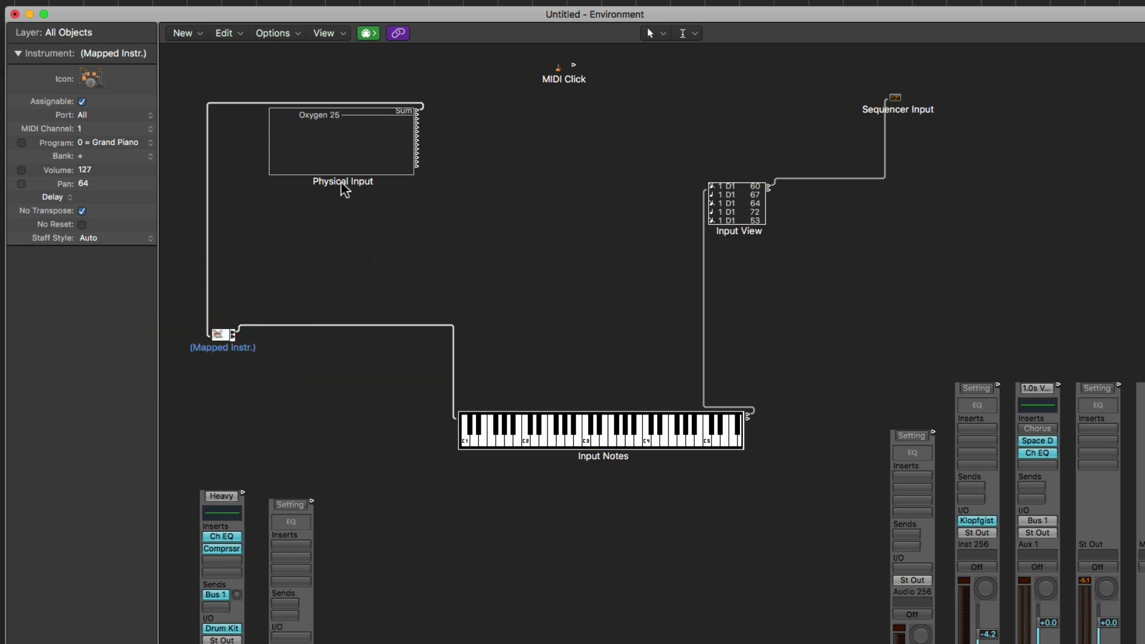
pyautogui.moveTo(344, 189); pyautogui.dragTo(357, 145)
pyautogui.moveTo(353, 185); pyautogui.dragTo(354, 186)
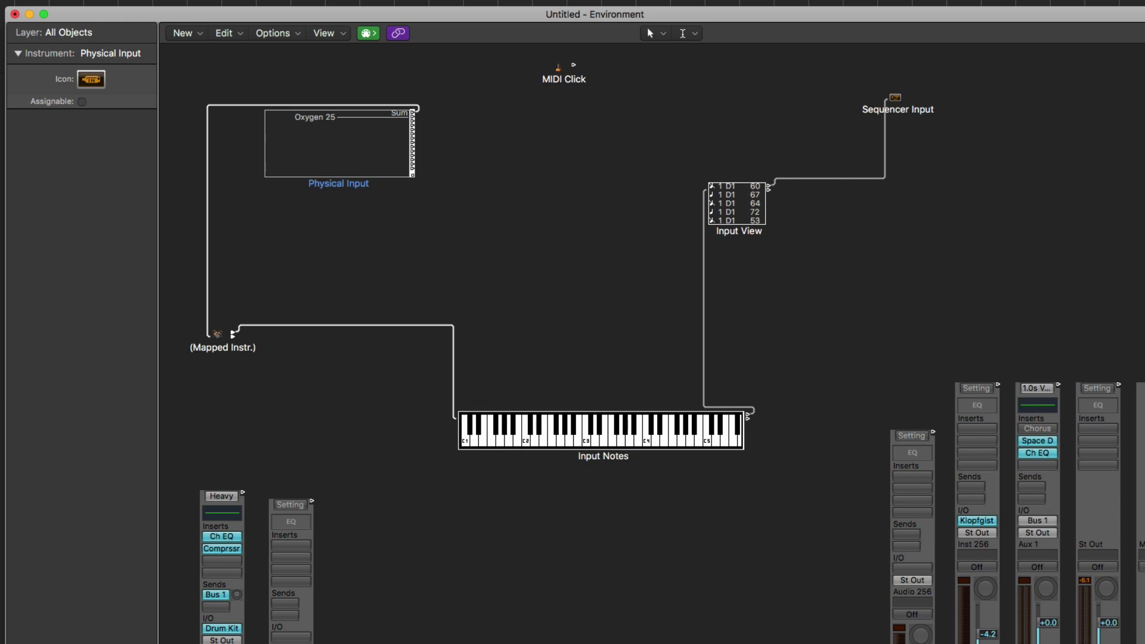
pyautogui.moveTo(1140, 460); pyautogui.dragTo(1040, 268)
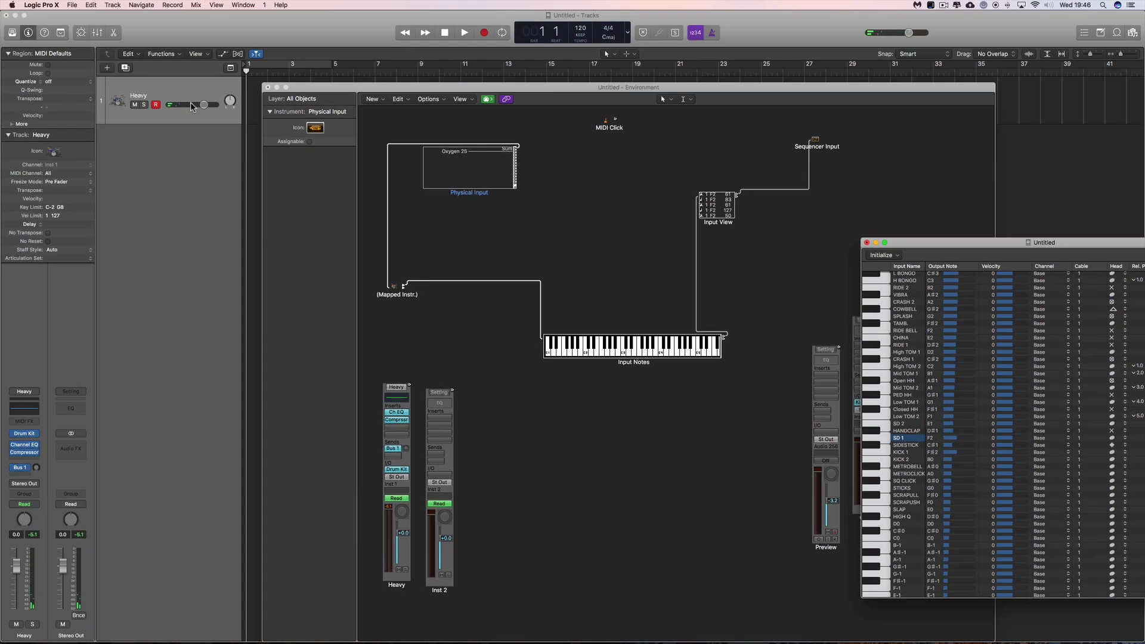
# Step: Close the Environment window in front and the surplus Environment windows still open behind the Tracks window
pyautogui.press('super+w')
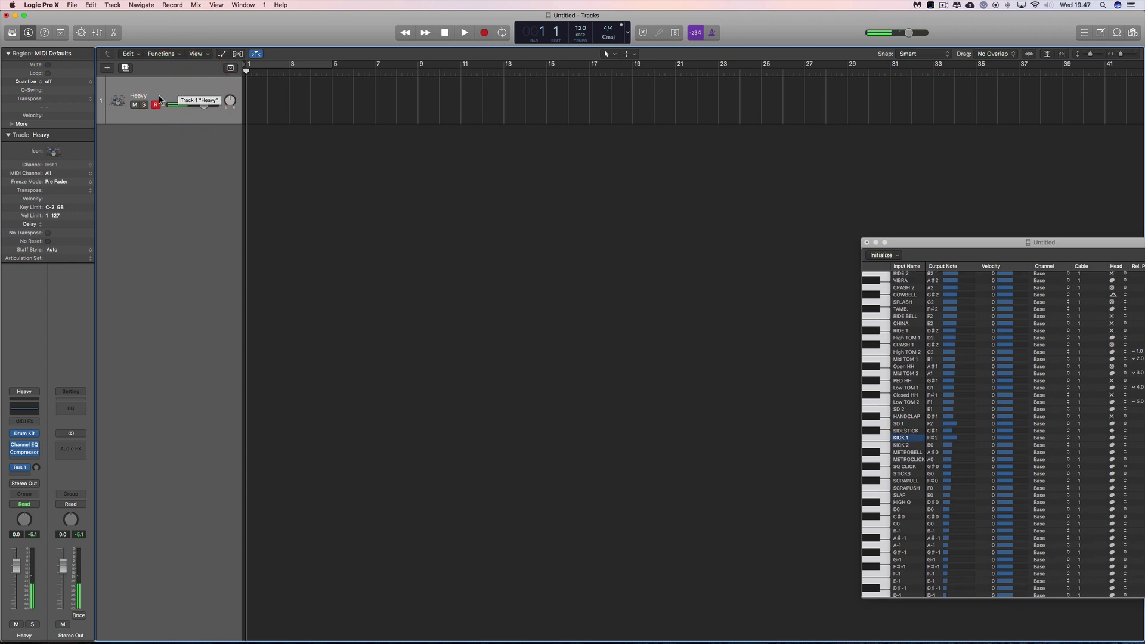
pyautogui.click(246, 6)
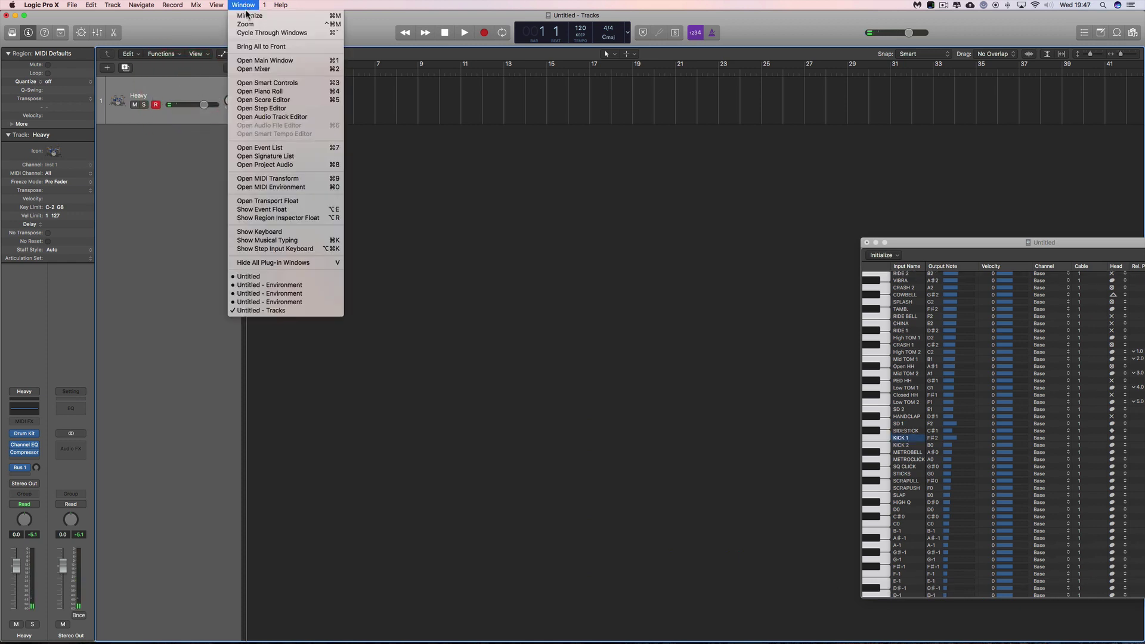
pyautogui.click(285, 287)
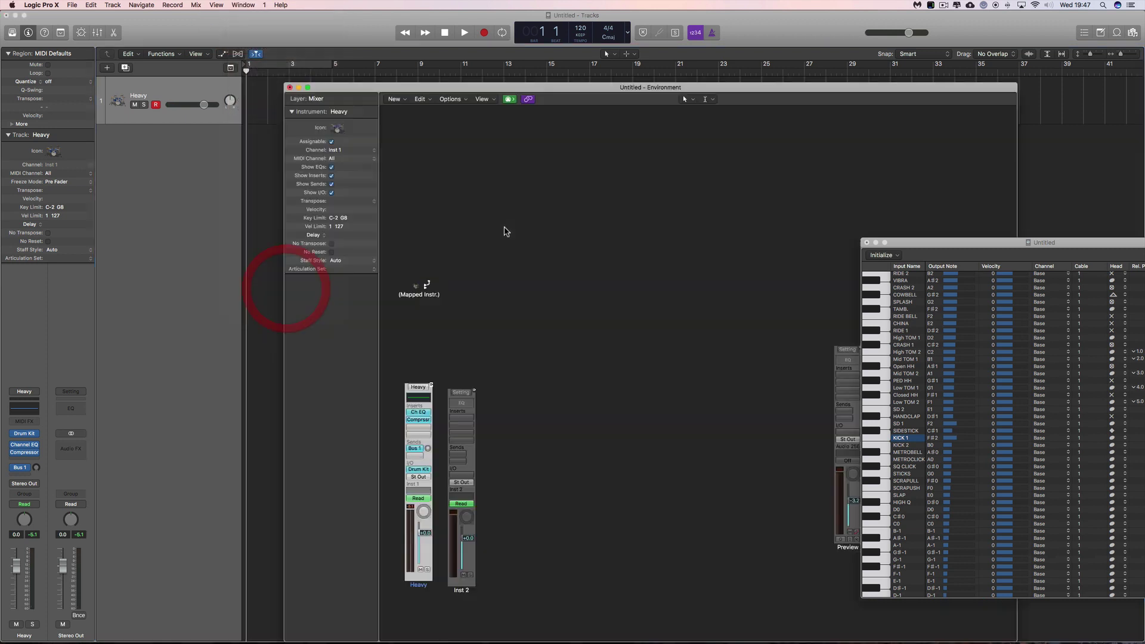
pyautogui.click(290, 88)
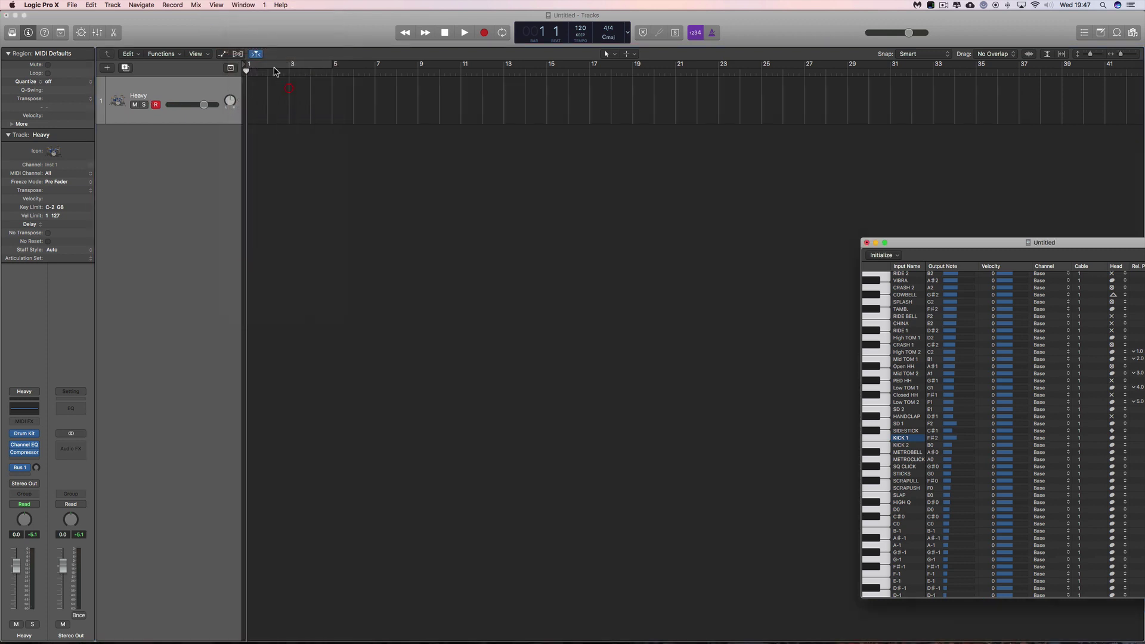
pyautogui.click(242, 5)
pyautogui.click(279, 285)
pyautogui.click(314, 89)
# Step: Bring the remaining Environment window, showing the All Objects layer, to the front and shift it away from the track header
pyautogui.click(244, 5)
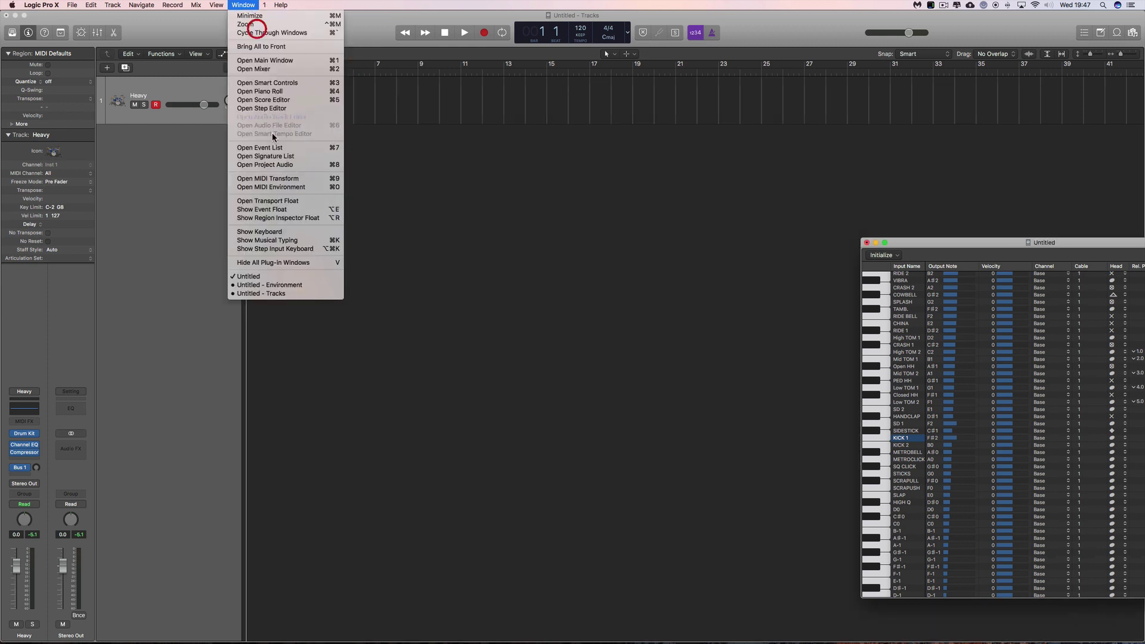
pyautogui.click(273, 285)
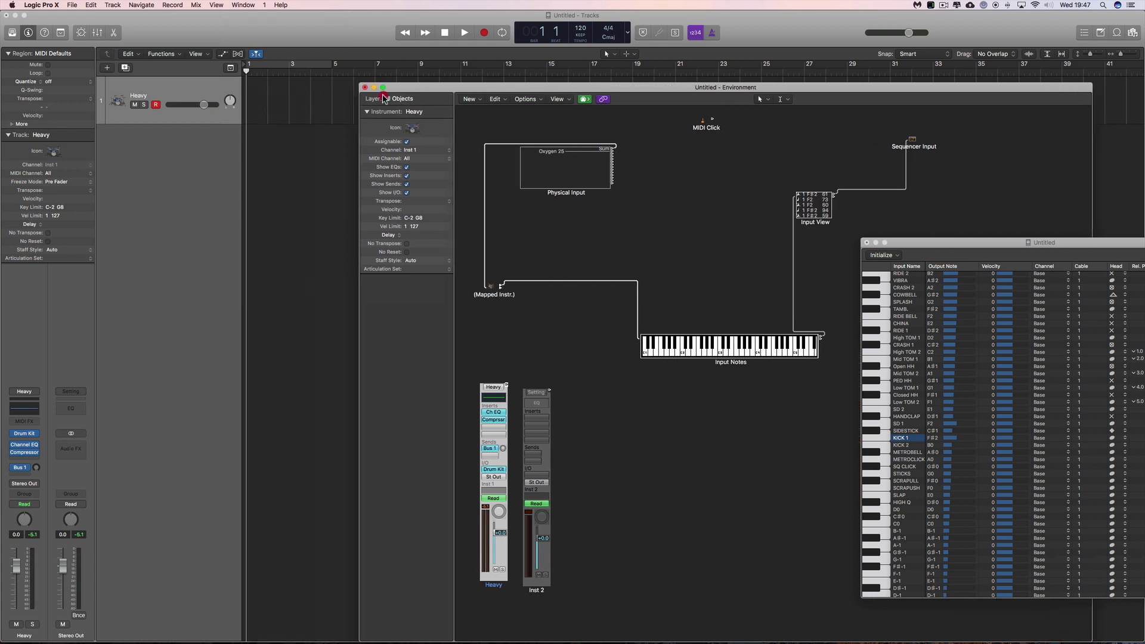
pyautogui.moveTo(294, 88); pyautogui.dragTo(390, 89)
# Step: Return to the Tracks window and record a test kick and snare pattern on the Heavy track from bar 1
pyautogui.click(327, 36)
pyautogui.click(483, 33)
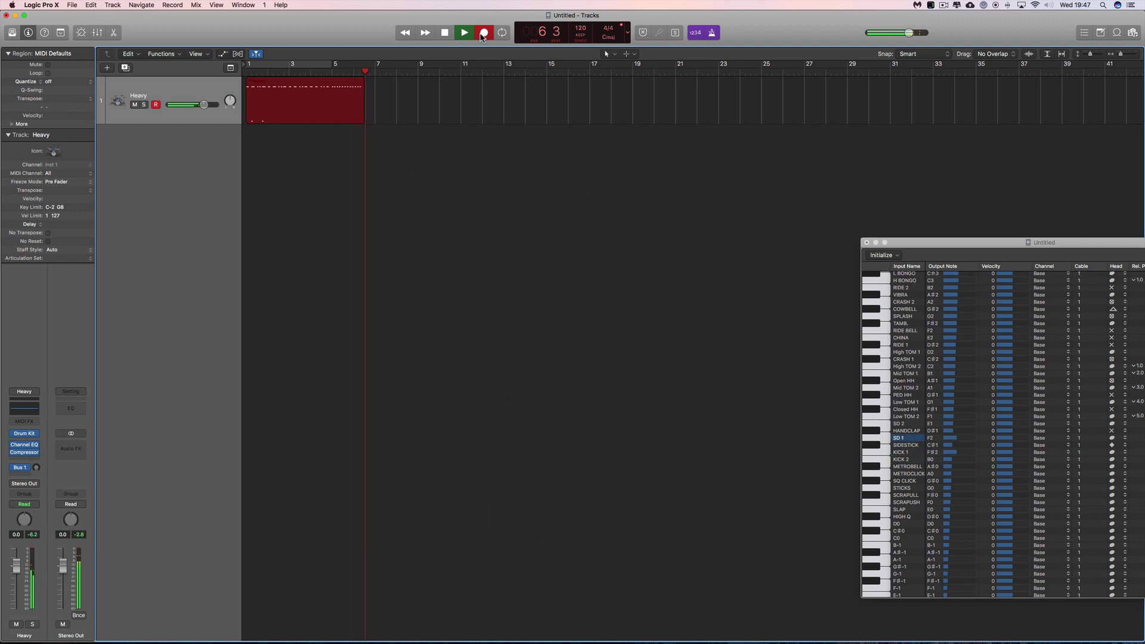
pyautogui.press('space')
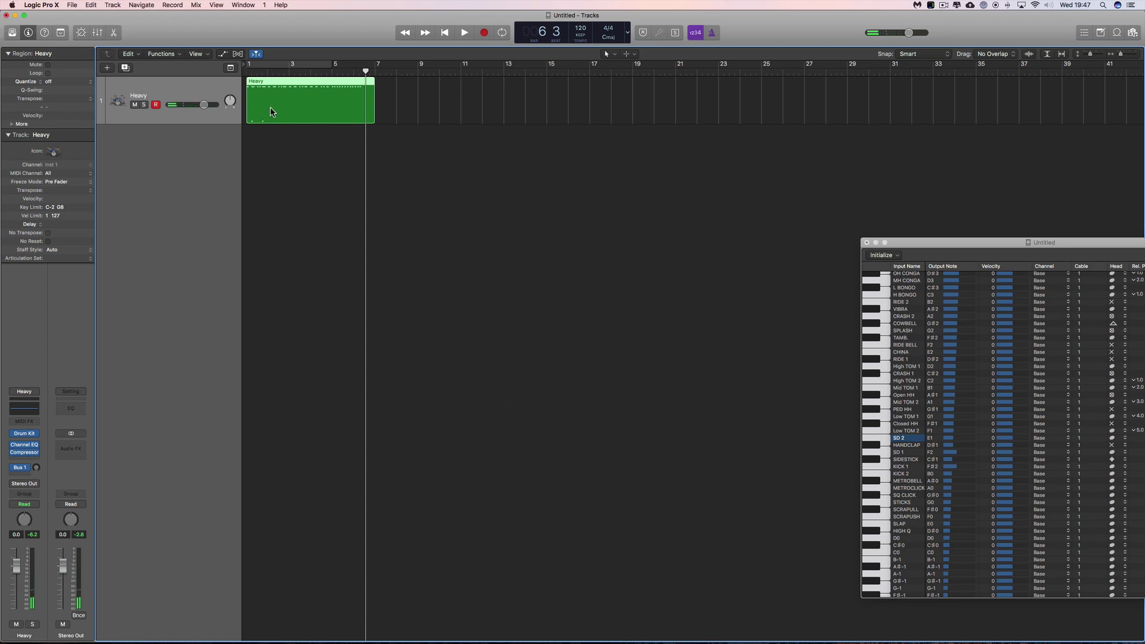
# Step: Open the recorded Heavy region in an enlarged Piano Roll and quantize all its notes to 1/16 Note
pyautogui.doubleClick(291, 112)
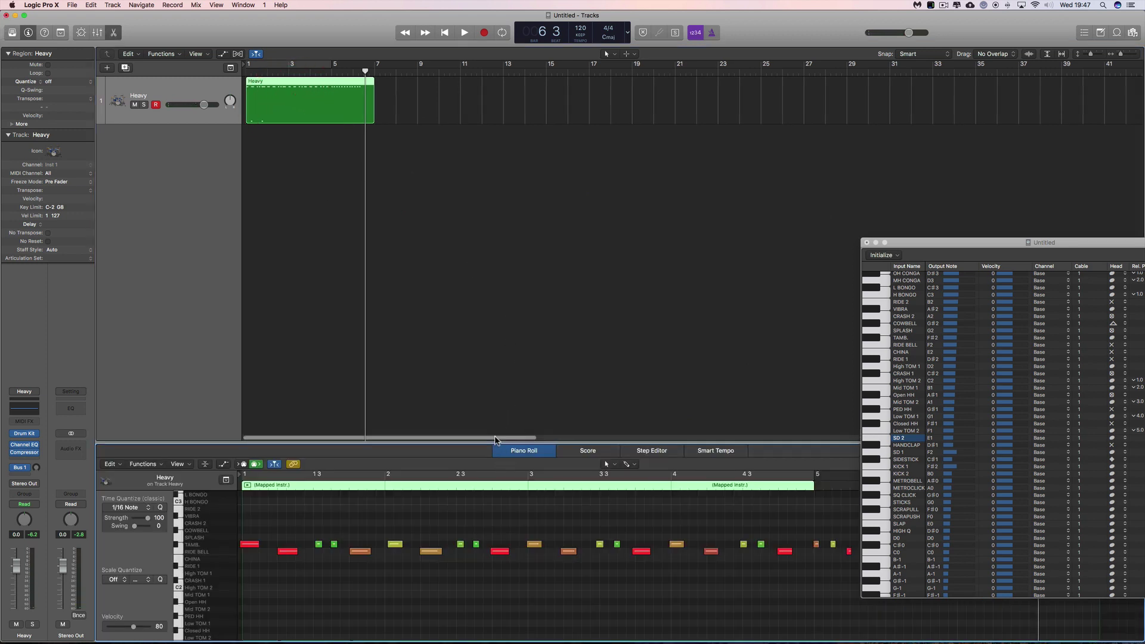
pyautogui.moveTo(495, 442); pyautogui.dragTo(477, 179)
pyautogui.moveTo(387, 369); pyautogui.dragTo(268, 257)
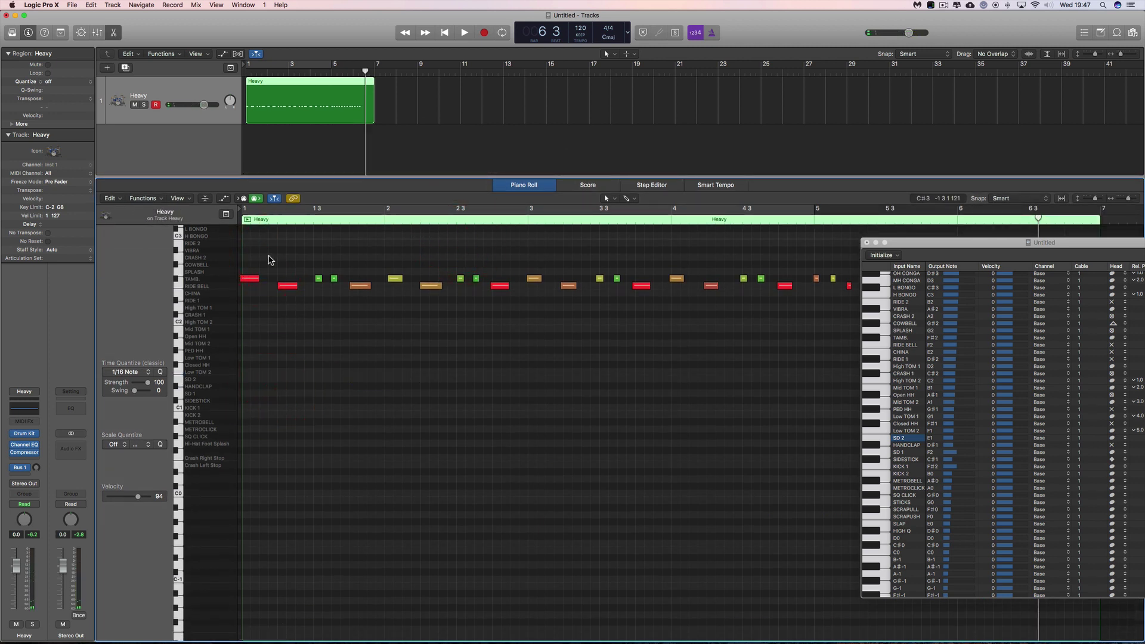
pyautogui.press('super+a')
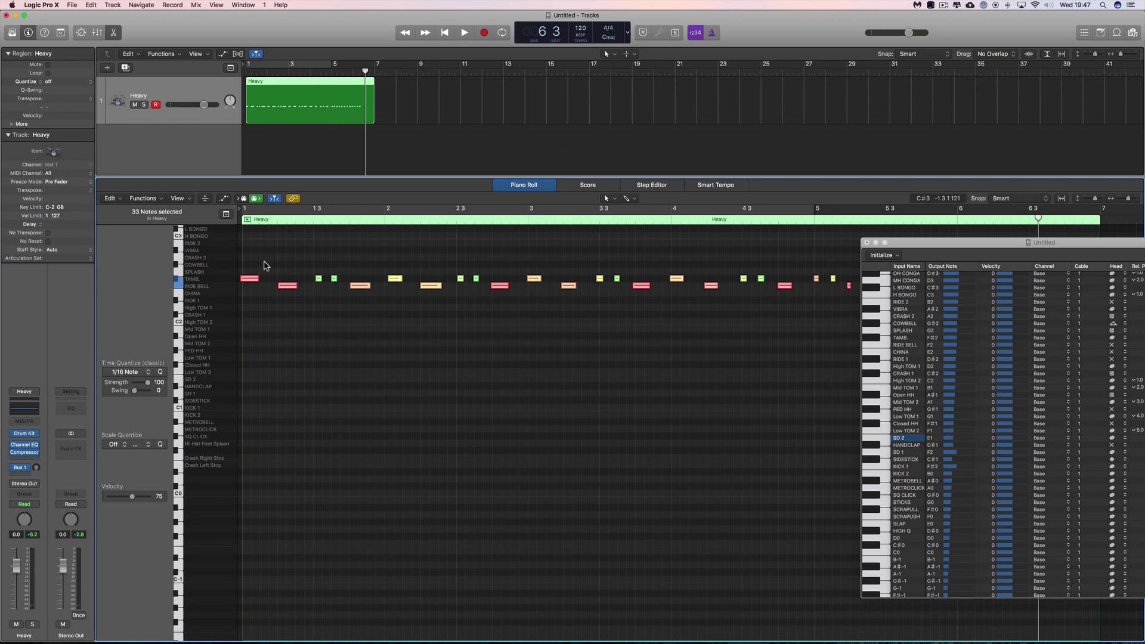
pyautogui.click(160, 372)
pyautogui.scroll(2, 366, 319)
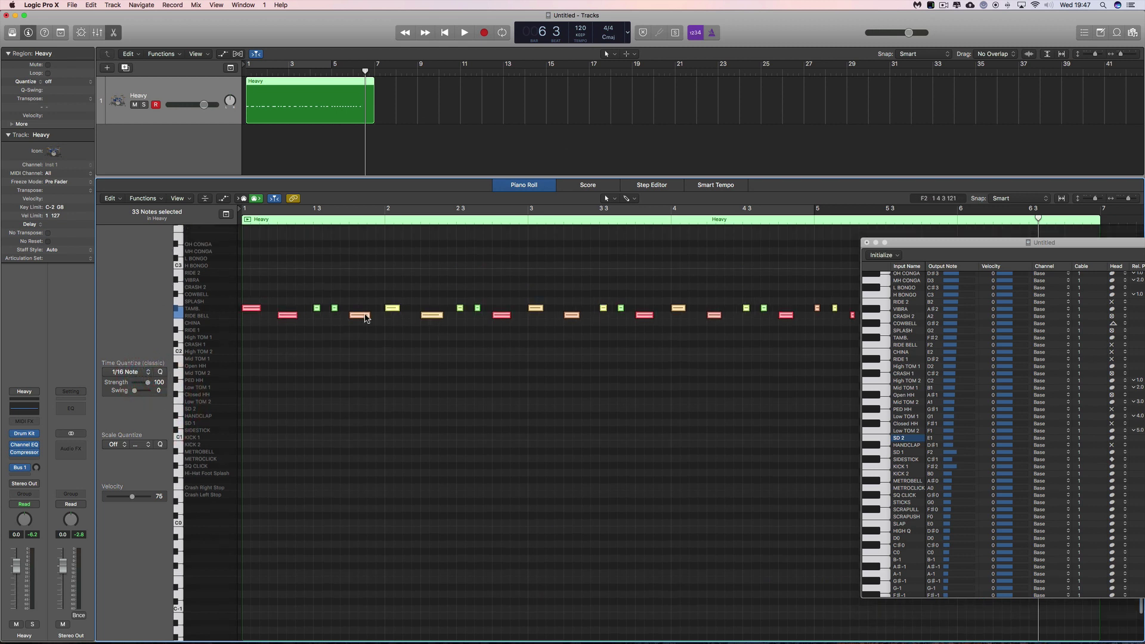
# Step: Move the mapped note window off the recorded notes and play the Heavy region from the start to check its sound
pyautogui.moveTo(902, 244); pyautogui.dragTo(889, 504)
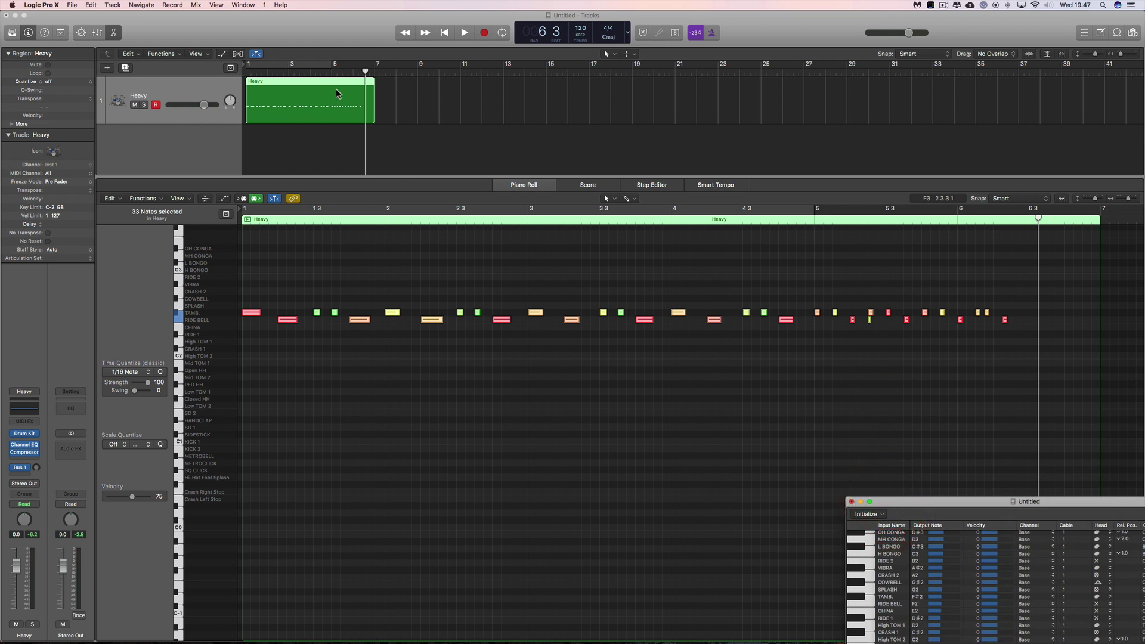
pyautogui.click(445, 35)
pyautogui.press('space')
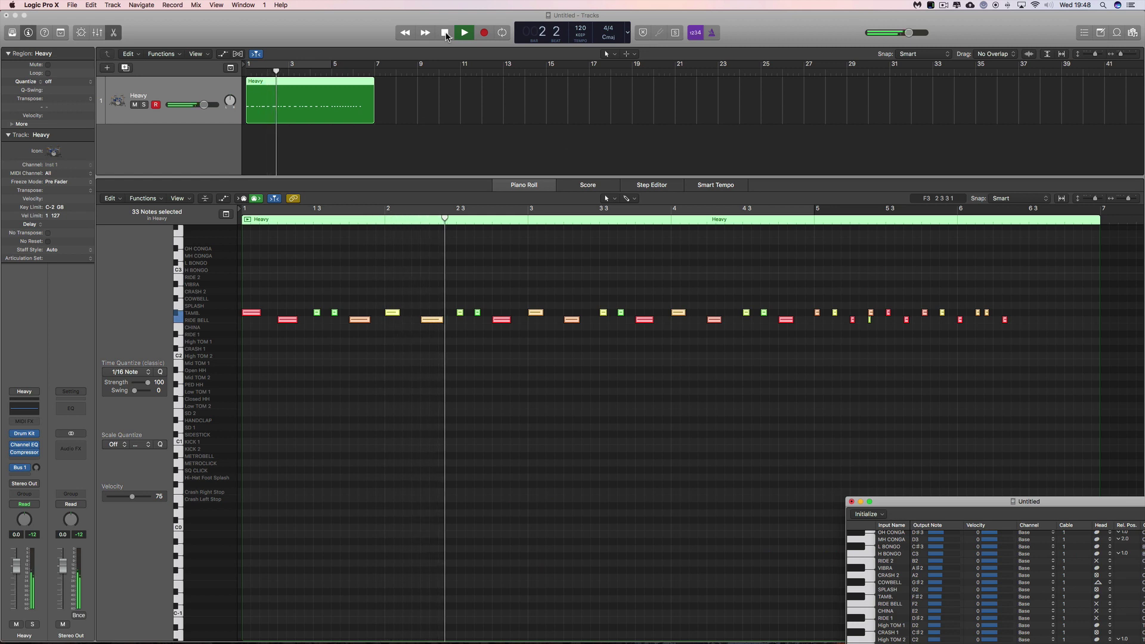
pyautogui.click(445, 36)
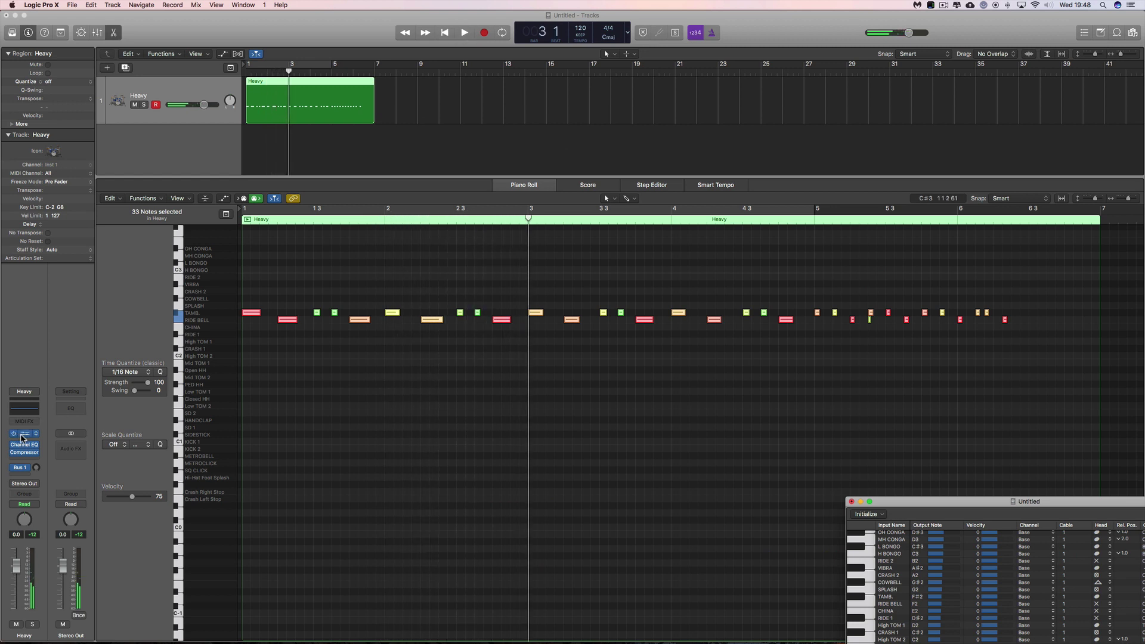
pyautogui.press('space')
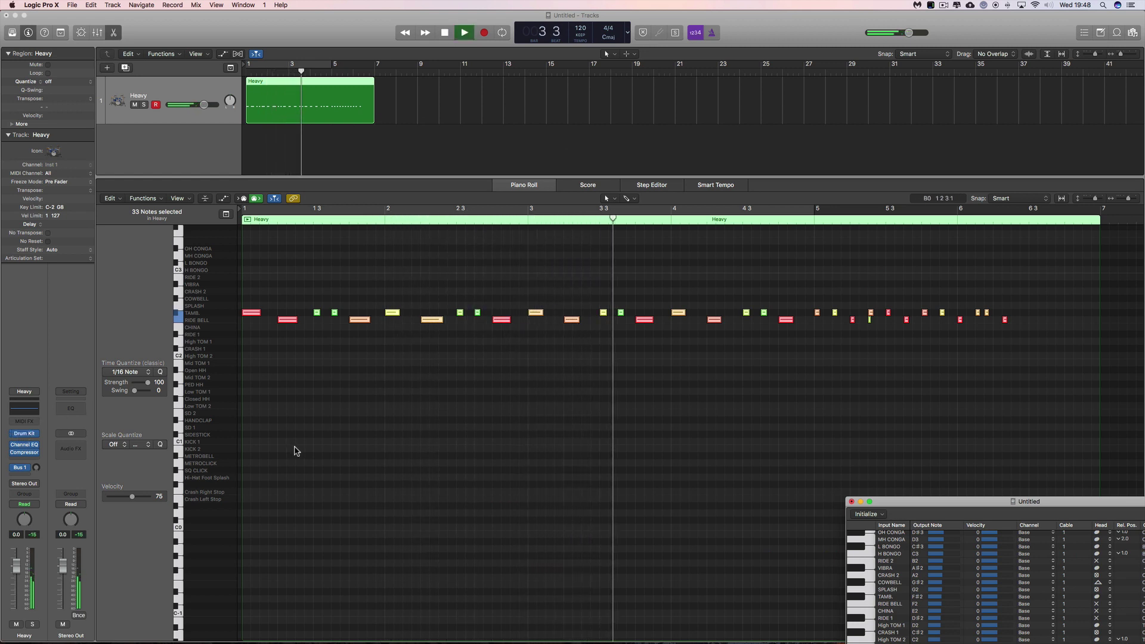
pyautogui.press('space')
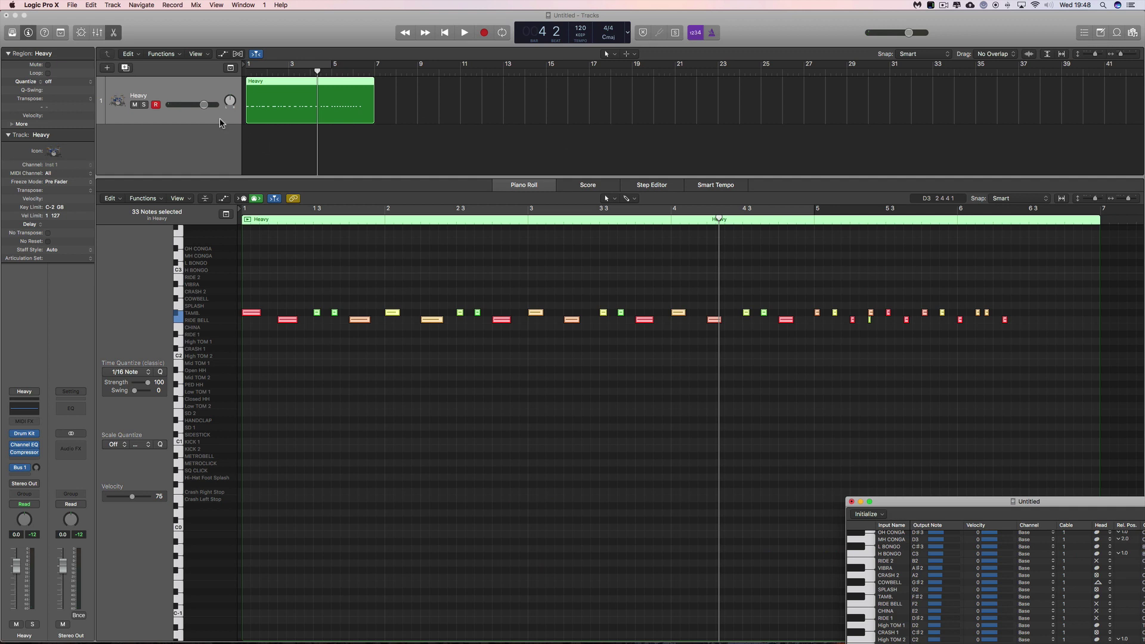
# Step: Place the mapped note window beside the recorded notes and compare its output notes with the Piano Roll
pyautogui.moveTo(925, 502); pyautogui.dragTo(650, 95)
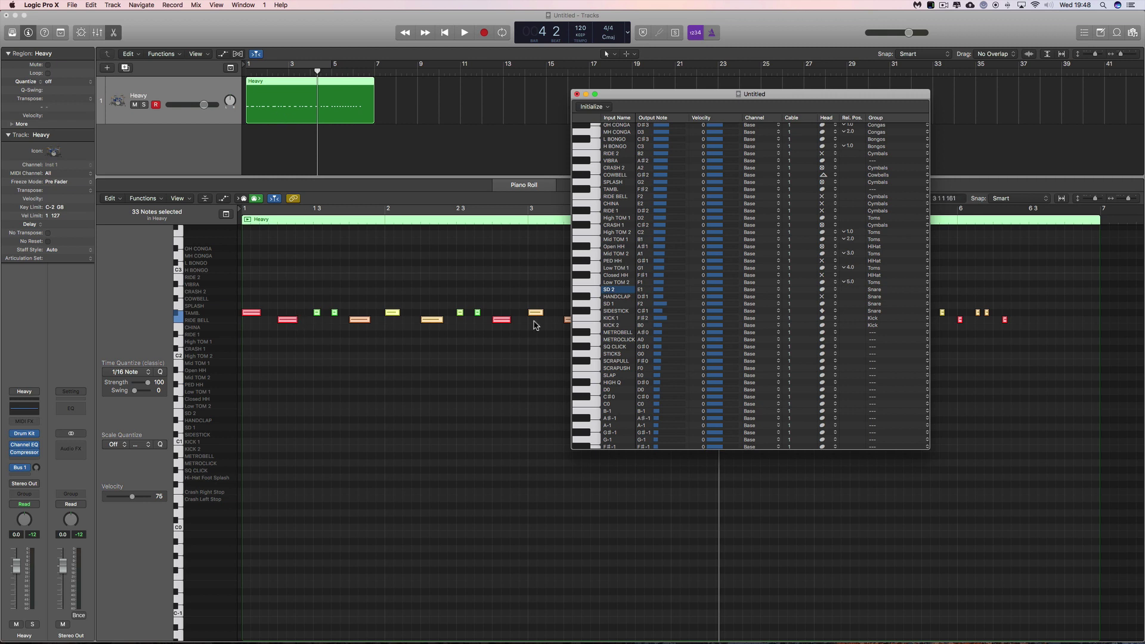
pyautogui.hscroll(1, 535, 325)
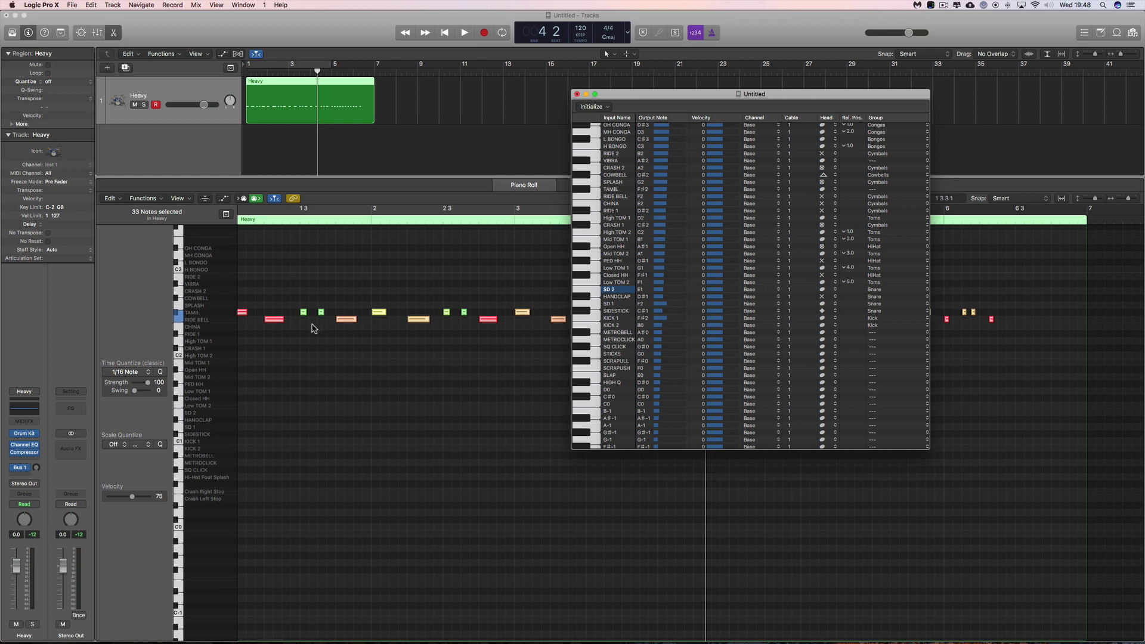
pyautogui.hscroll(-1, 429, 286)
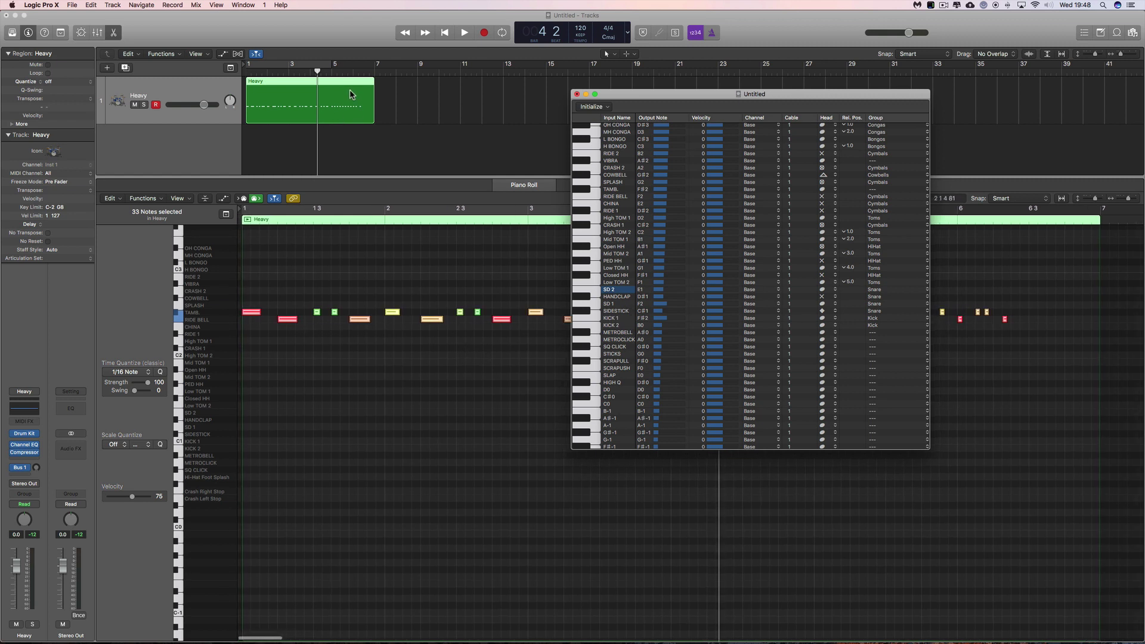
pyautogui.hscroll(1, 370, 262)
# Step: Open the MIDI Environment again and move the mapped note window clear of the mapped instrument and channel strips
pyautogui.click(250, 7)
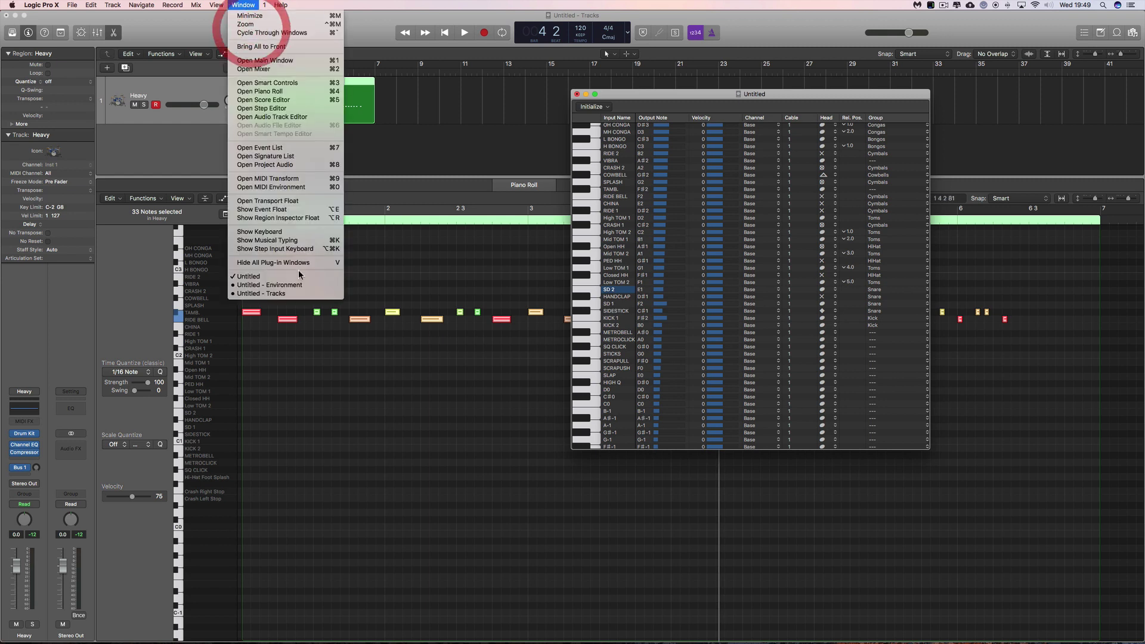
pyautogui.click(285, 187)
pyautogui.moveTo(624, 96); pyautogui.dragTo(738, 217)
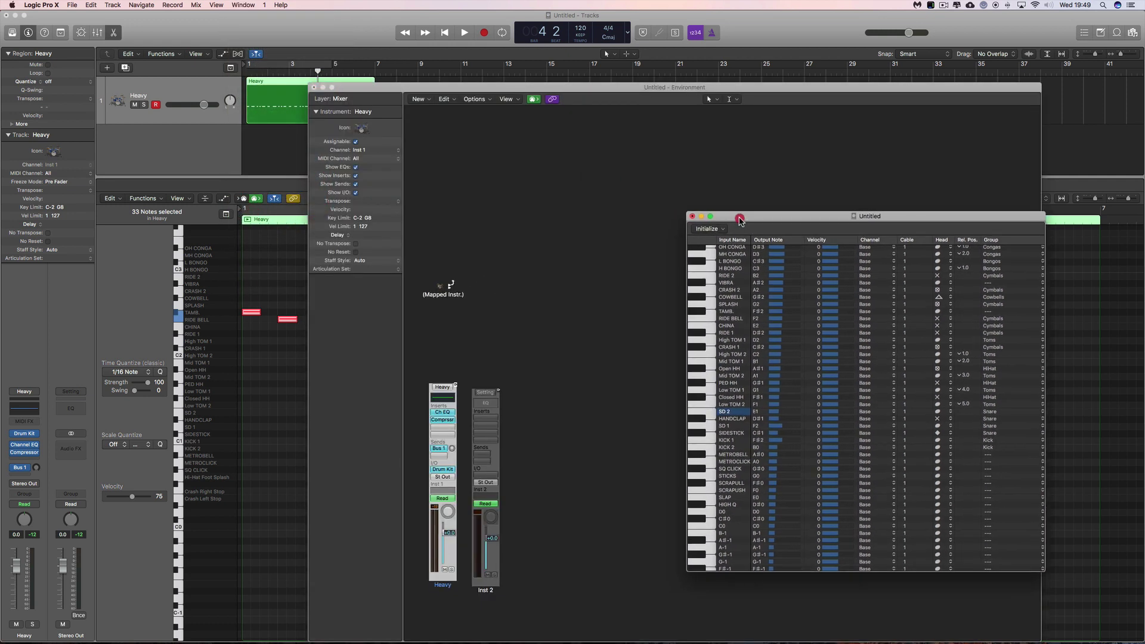
# Step: Show the Environment's All Objects layer as graphical objects with cables instead of a text list
pyautogui.click(391, 100)
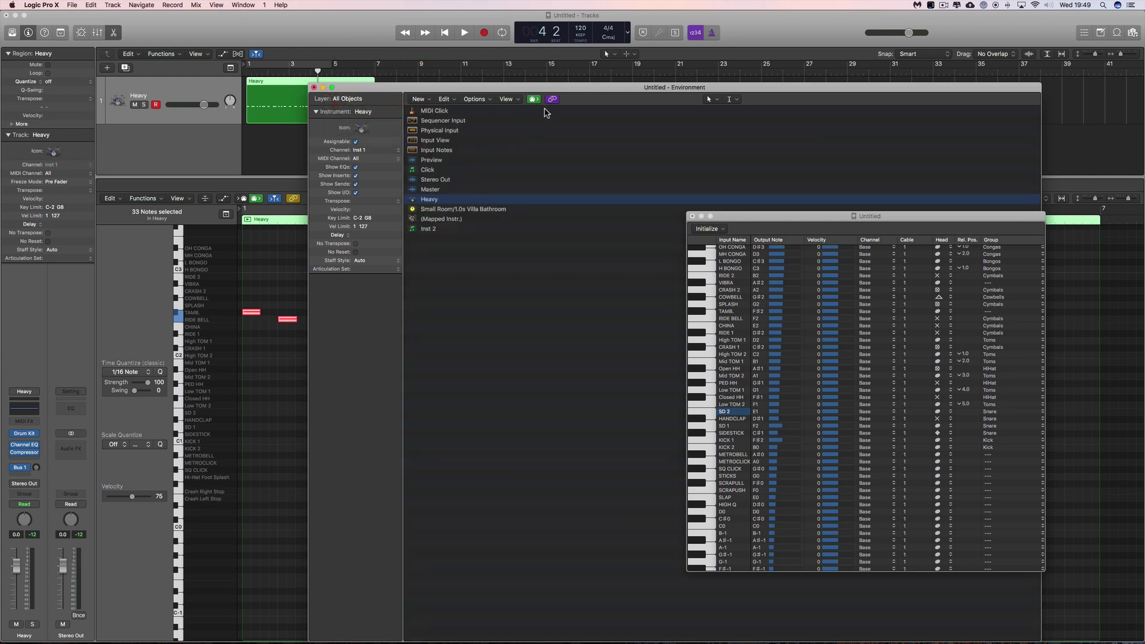
pyautogui.click(510, 101)
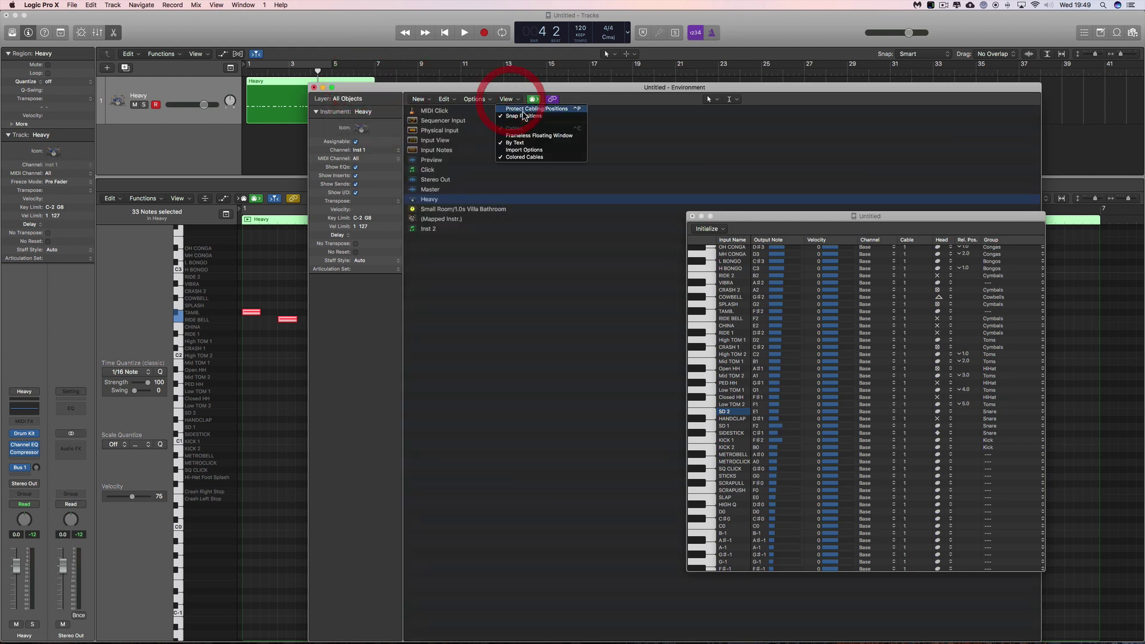
pyautogui.click(521, 148)
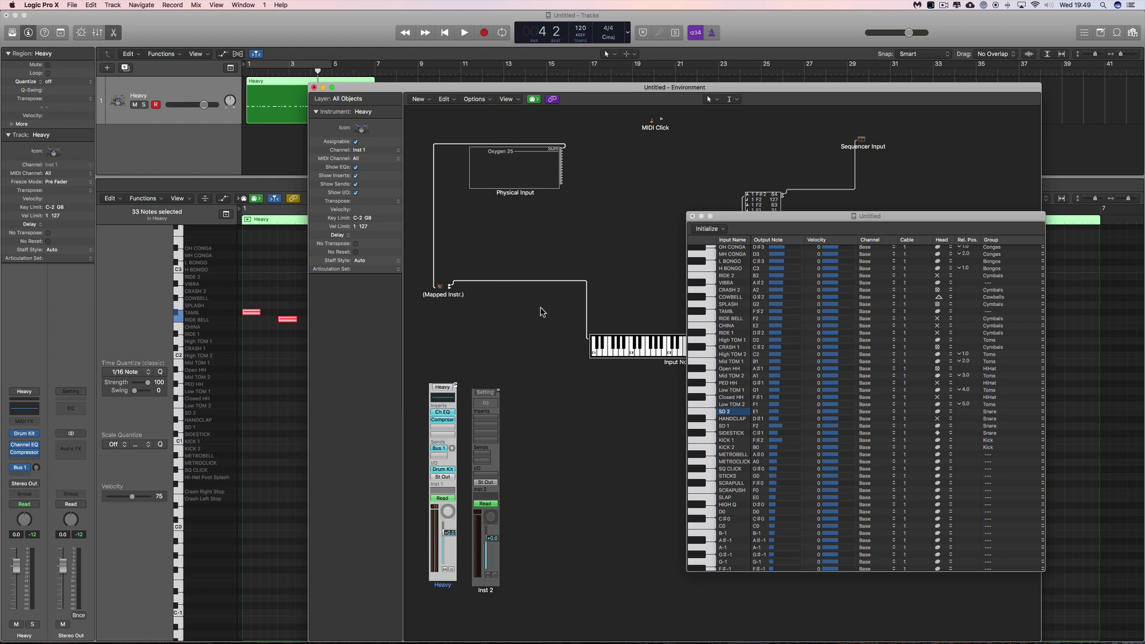
# Step: Remove both cables of the mapped instrument and cable Physical Input's SUM output directly to Input Notes
pyautogui.moveTo(584, 338); pyautogui.dragTo(468, 307)
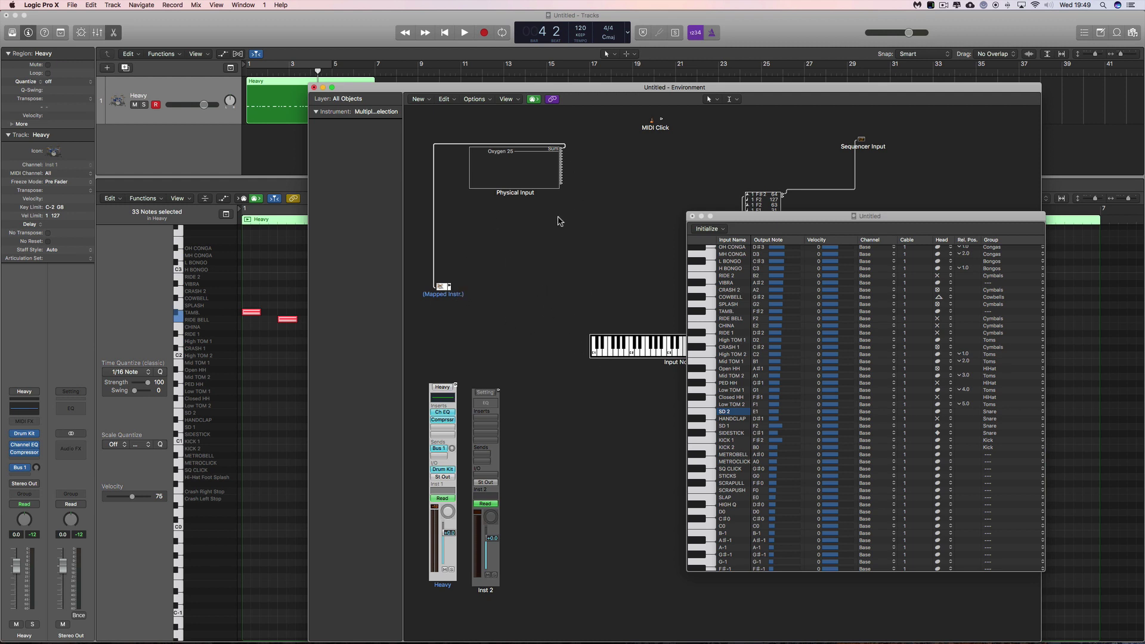
pyautogui.moveTo(438, 289); pyautogui.dragTo(564, 154)
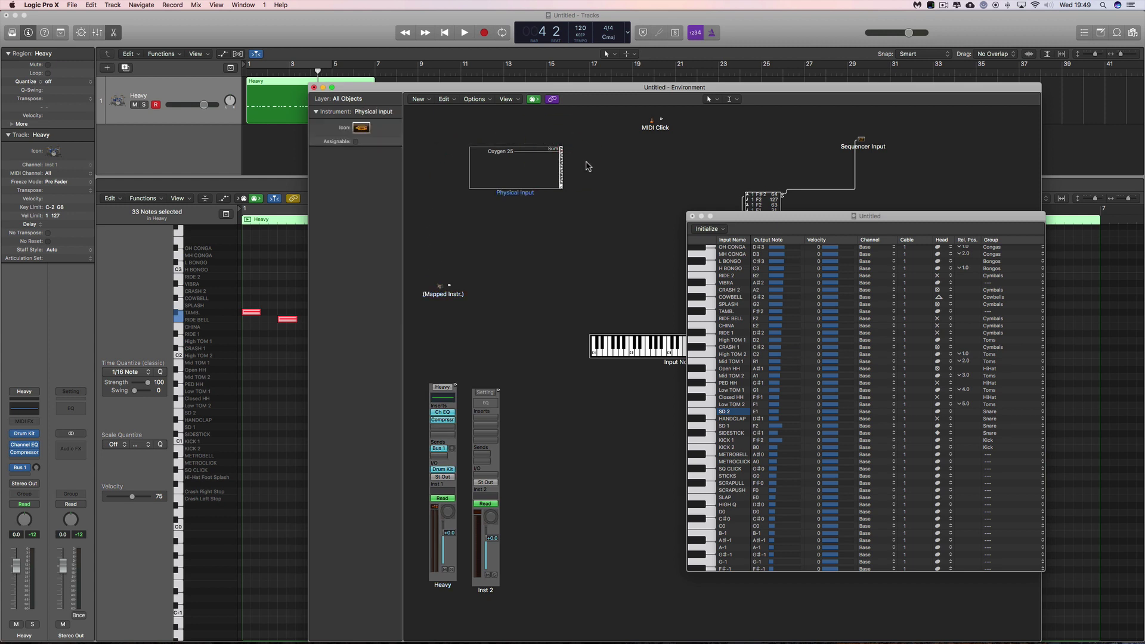
pyautogui.moveTo(735, 222); pyautogui.dragTo(927, 390)
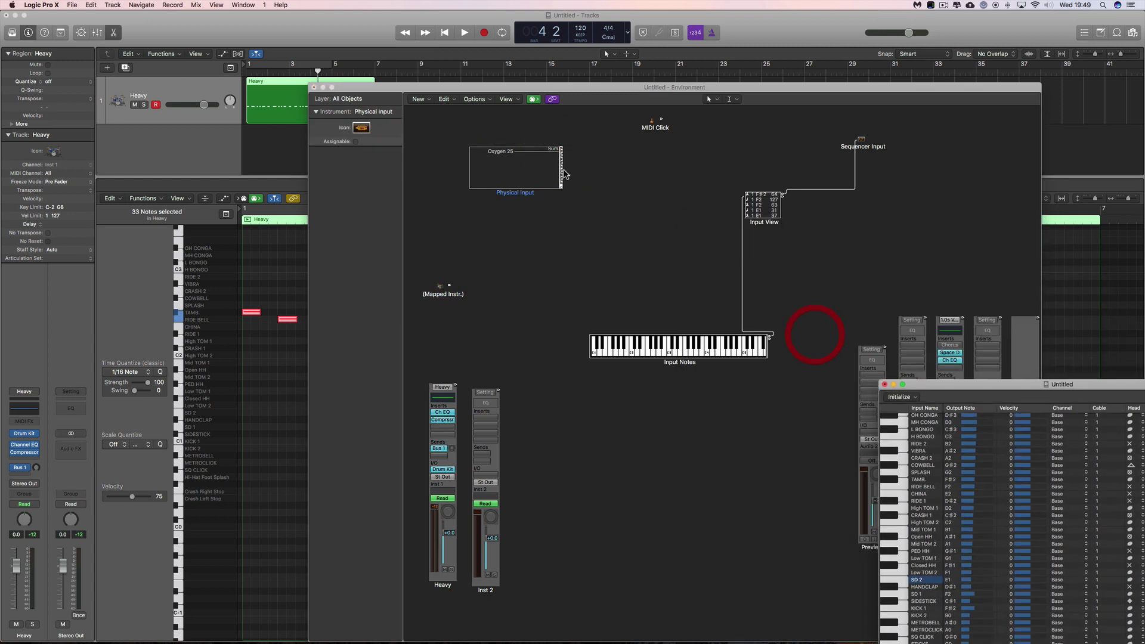
pyautogui.click(560, 149)
pyautogui.moveTo(562, 152); pyautogui.dragTo(594, 356)
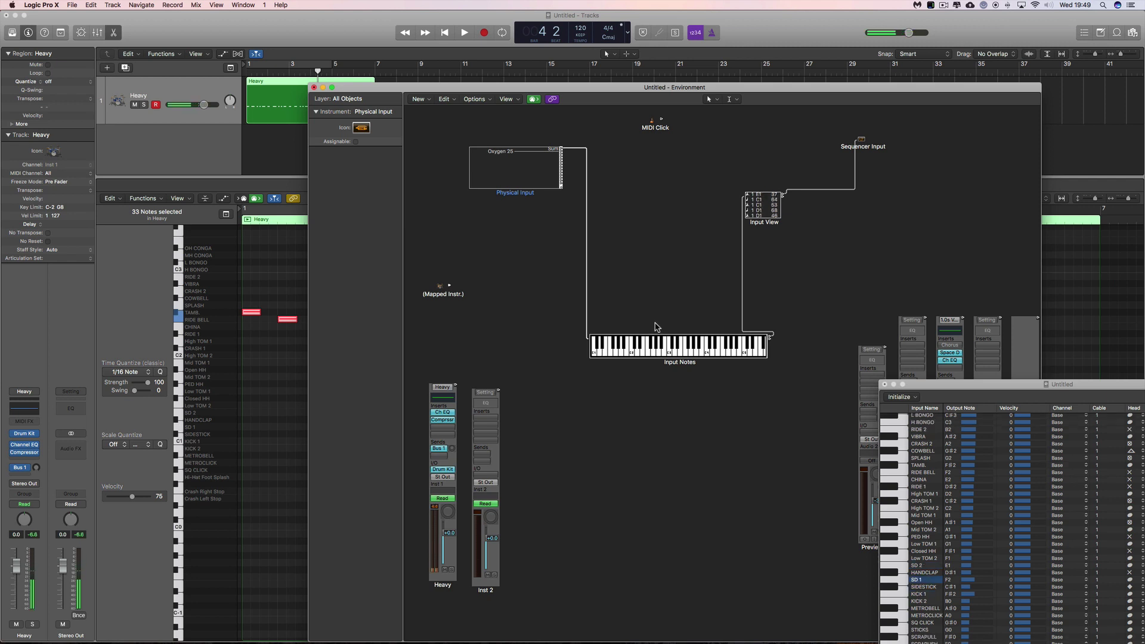
# Step: Bring the Environment window back and reroute Physical Input's SUM output through the mapped instrument to Input Notes
pyautogui.click(180, 136)
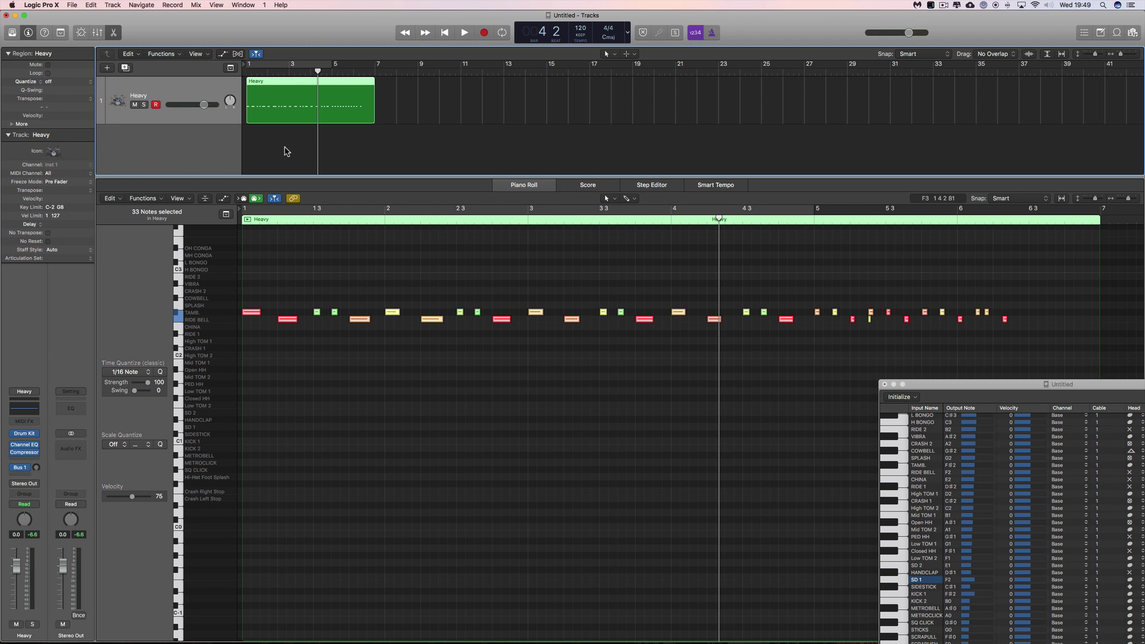
pyautogui.click(247, 6)
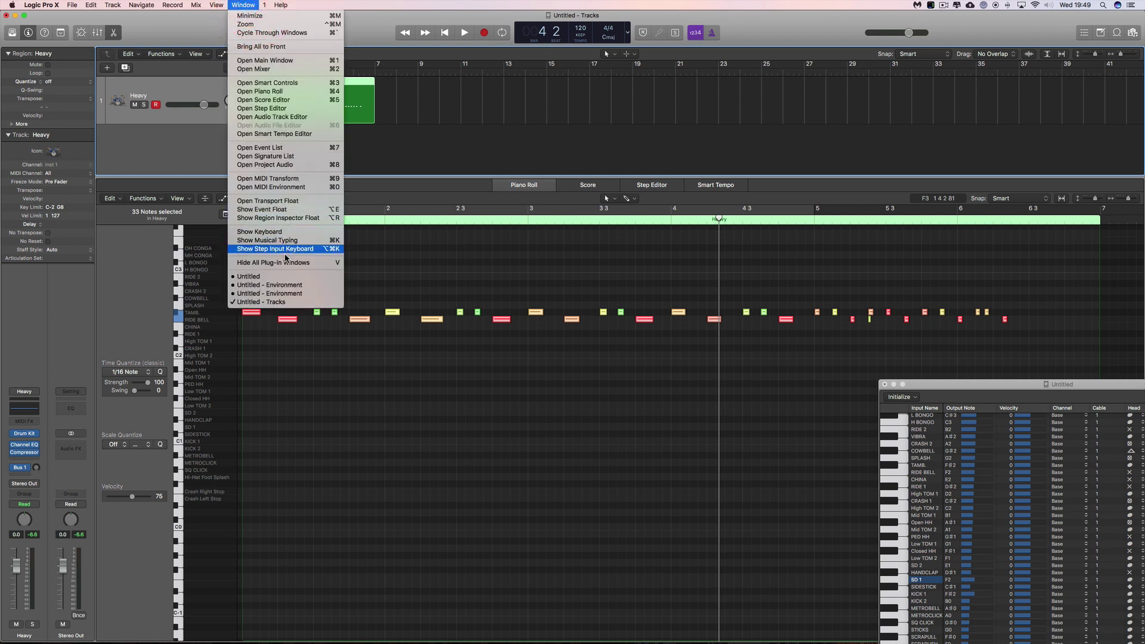
pyautogui.click(284, 294)
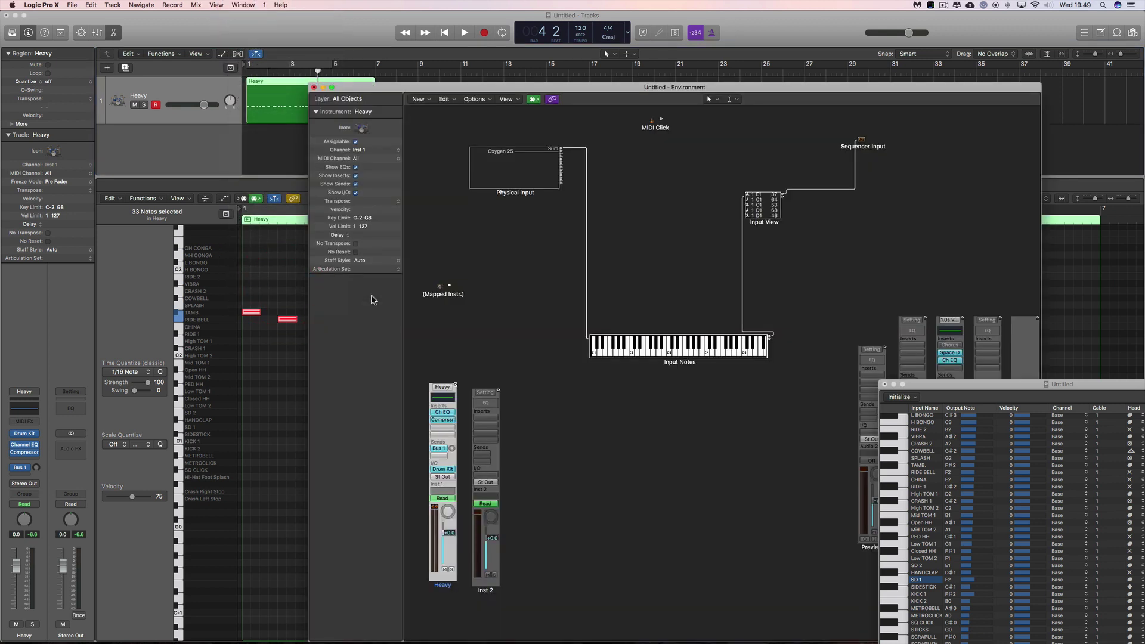
pyautogui.moveTo(588, 311); pyautogui.dragTo(562, 159)
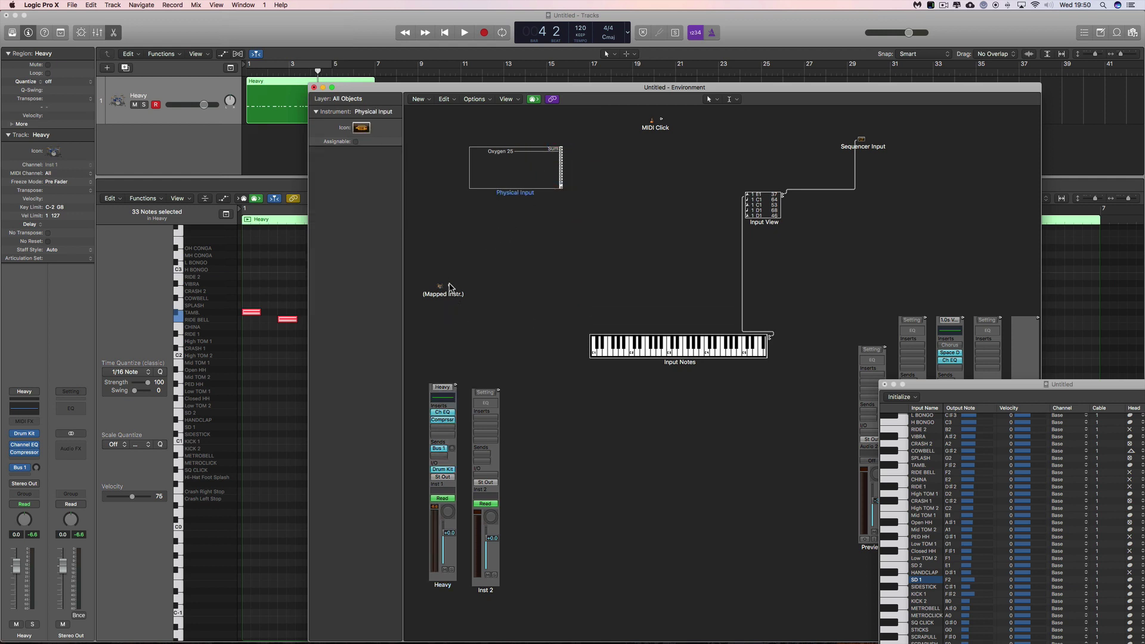
pyautogui.moveTo(561, 150); pyautogui.dragTo(594, 340)
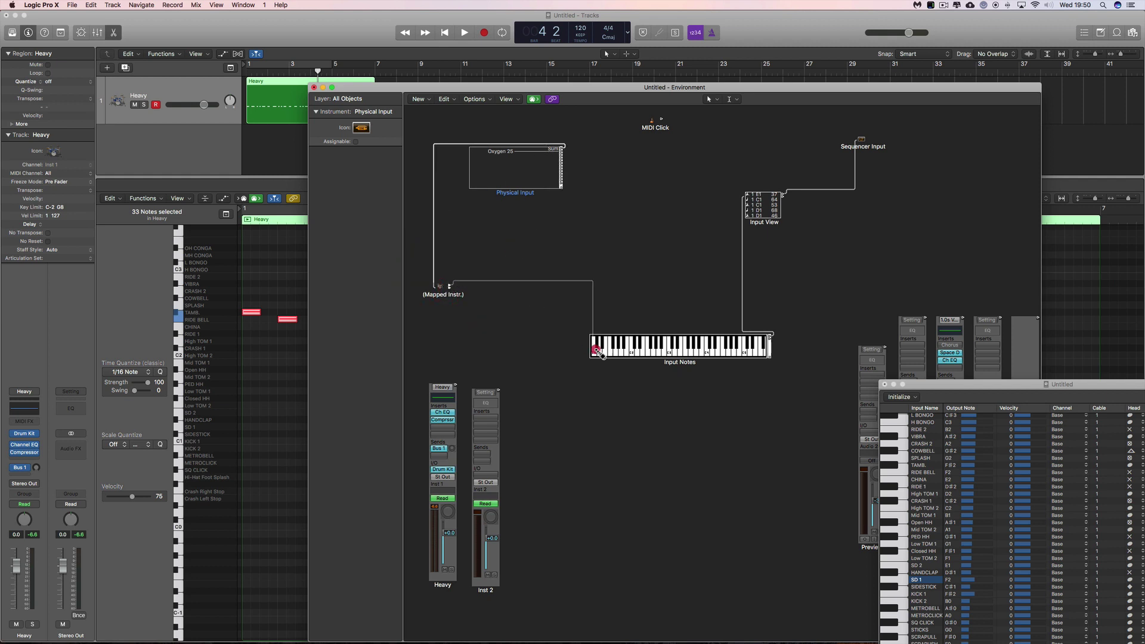
# Step: Move the mapped instrument's note window aside and reconnect Physical Input directly to Input Notes, bypassing the mapped instrument
pyautogui.click(541, 206)
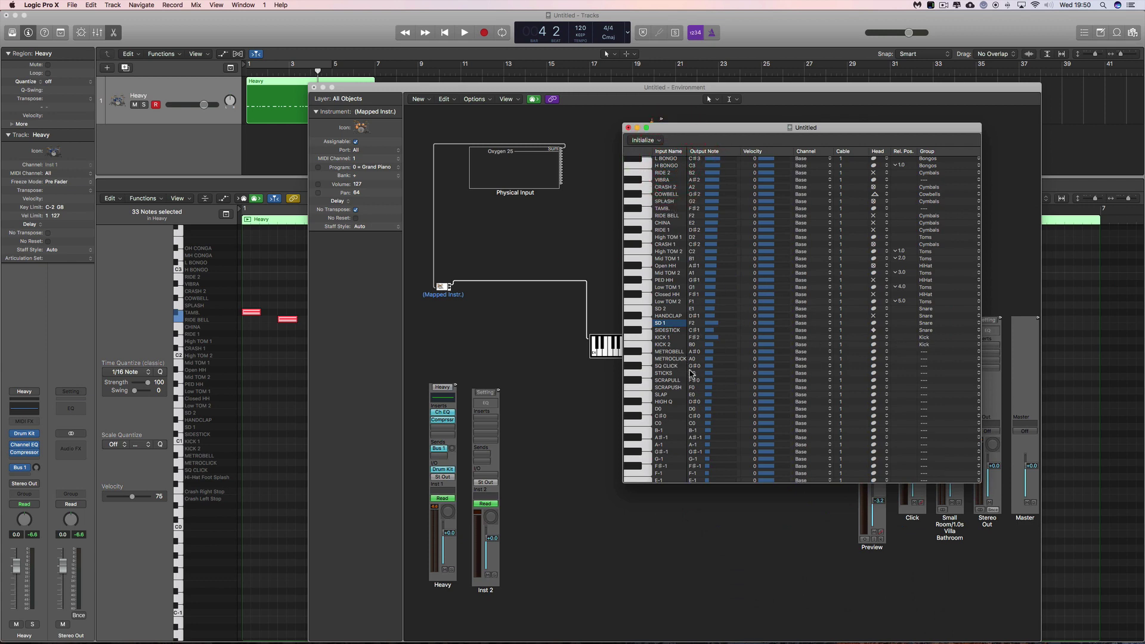
pyautogui.moveTo(666, 137); pyautogui.dragTo(782, 326)
pyautogui.moveTo(589, 337)
pyautogui.mouseDown()
pyautogui.moveTo(446, 291)
pyautogui.moveTo(484, 176)
pyautogui.moveTo(574, 162)
pyautogui.moveTo(561, 151)
pyautogui.moveTo(596, 187)
pyautogui.moveTo(594, 338)
pyautogui.mouseUp()
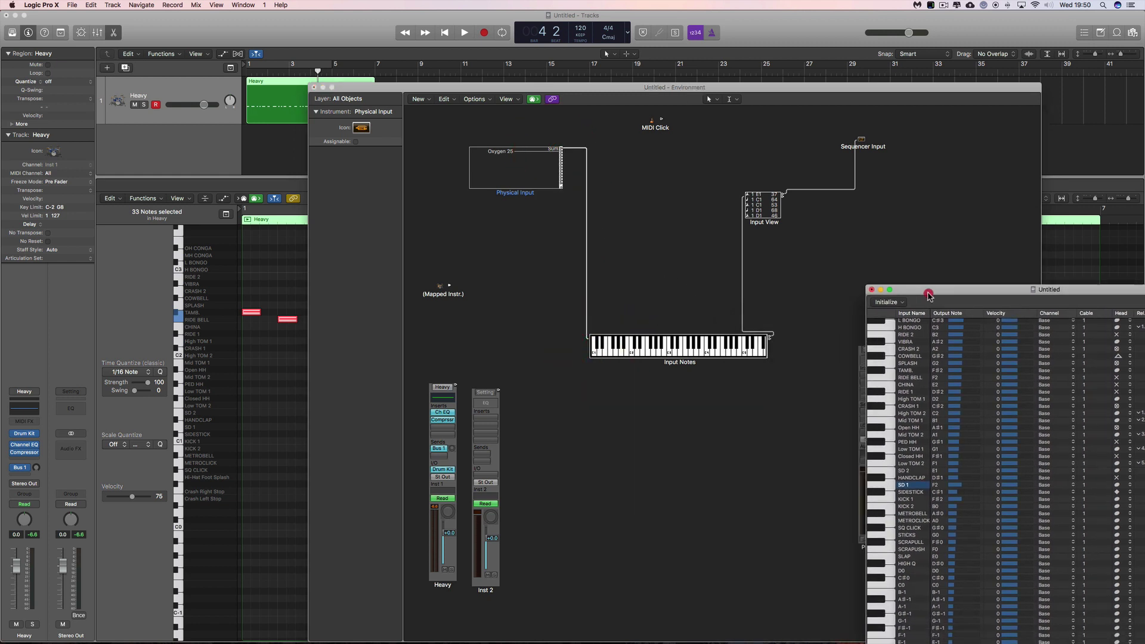